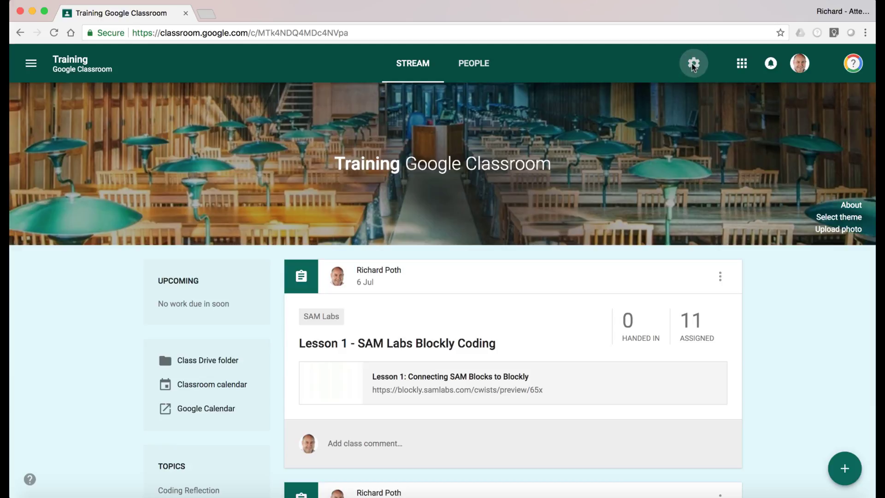
# - Compare the class settings of the Training class with those of the Classroom page class
pyautogui.click(694, 64)
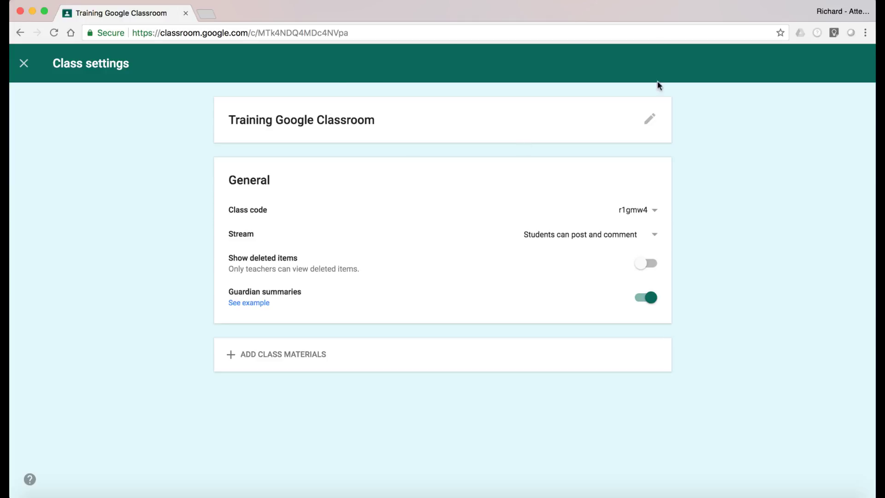
pyautogui.click(24, 63)
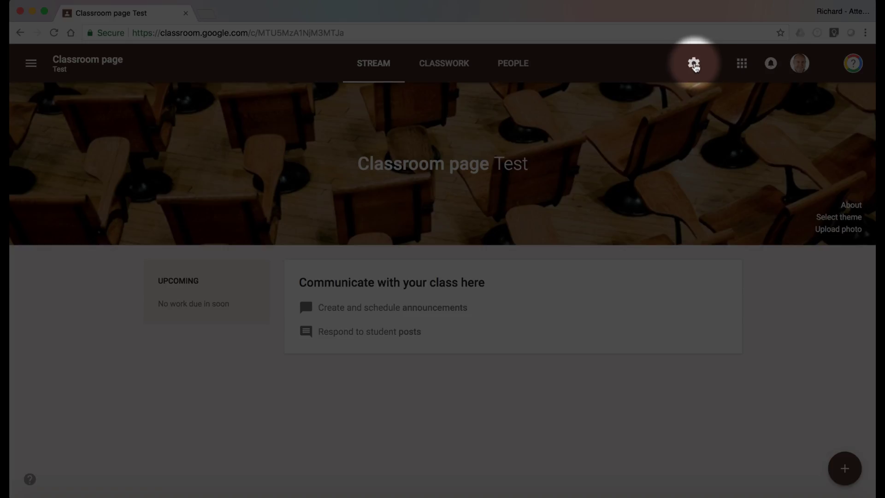
pyautogui.click(695, 64)
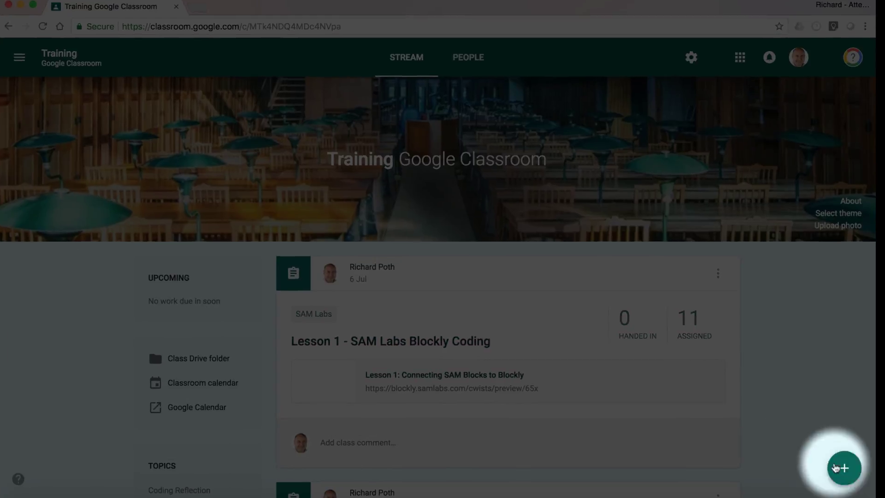
# - Compare the stream's options for adding posts with the options for creating items in the Classwork section
pyautogui.click(845, 468)
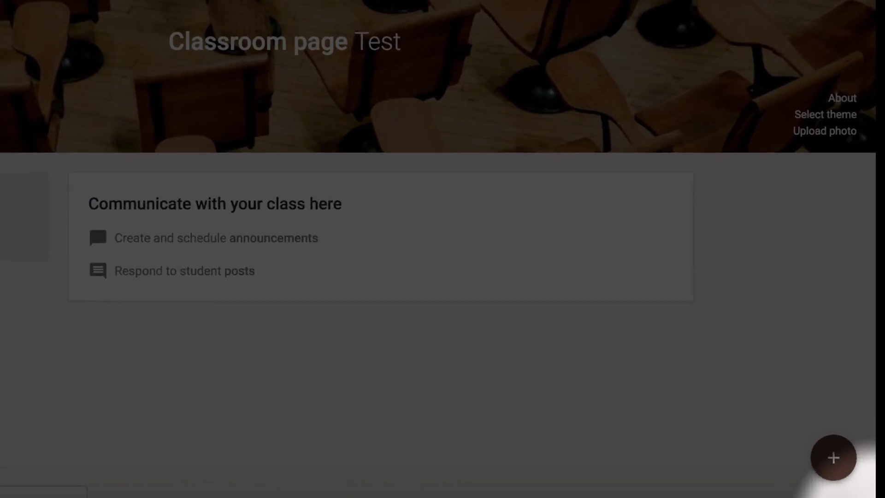
pyautogui.moveTo(845, 469)
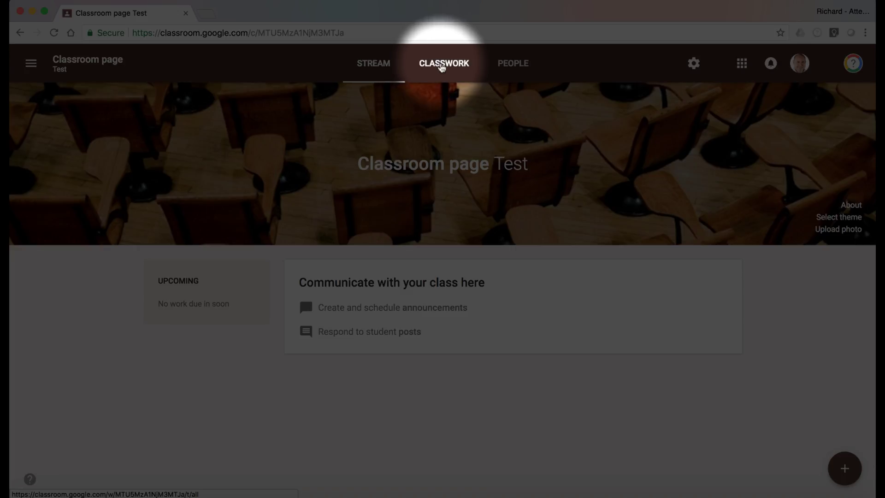
pyautogui.click(441, 66)
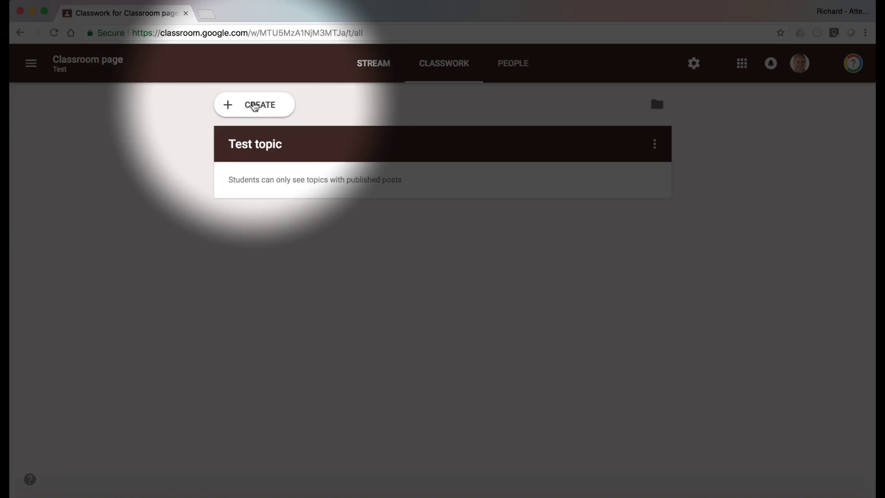
pyautogui.click(255, 106)
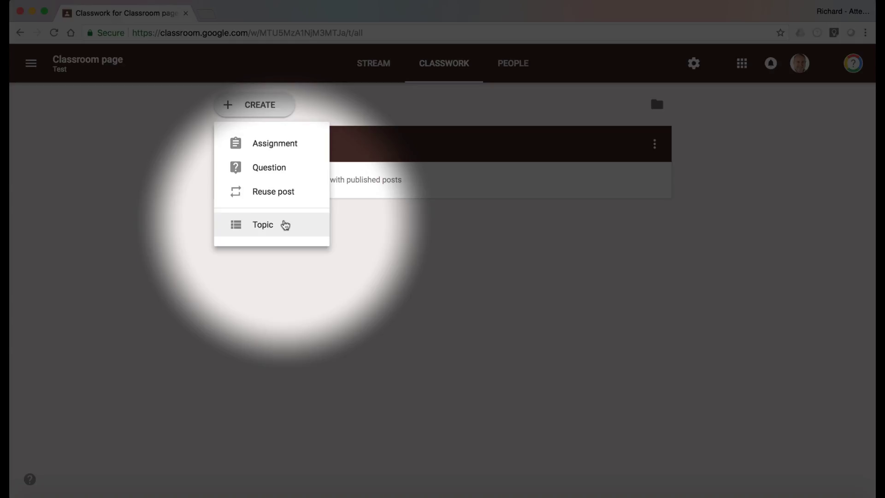
# - View the class's people page and the forms for inviting teachers and students, without inviting anyone
pyautogui.click(513, 63)
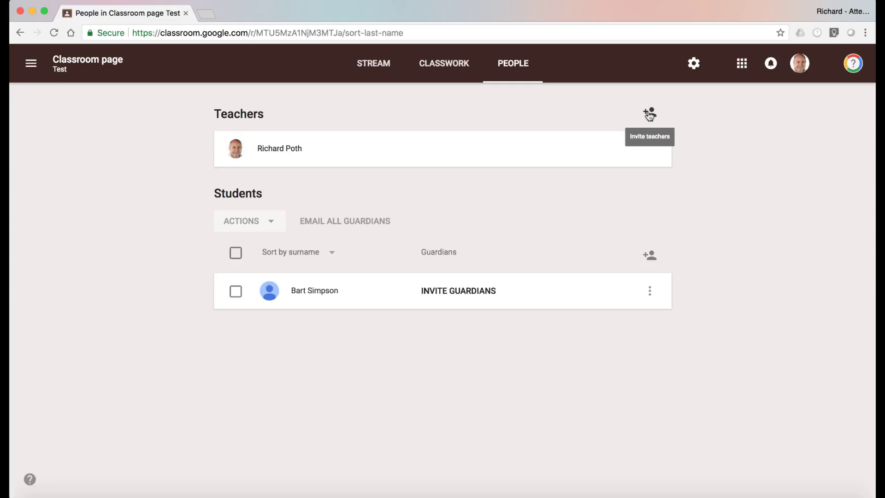
pyautogui.click(650, 113)
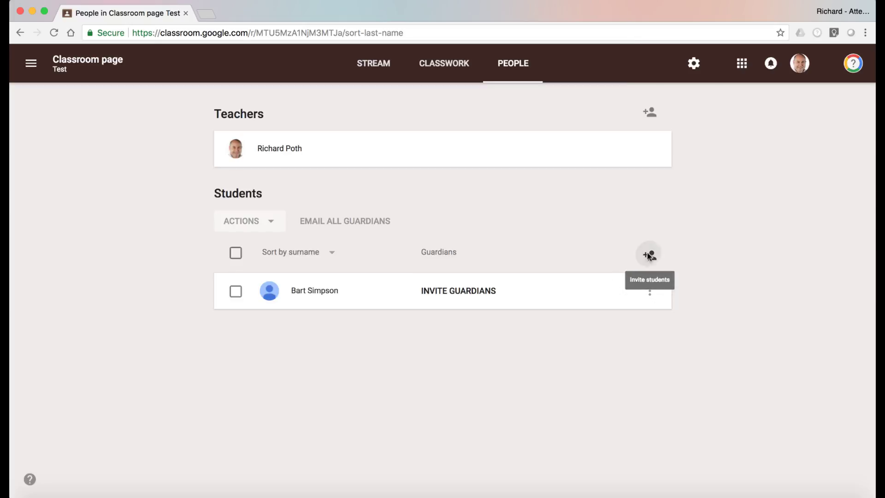
pyautogui.click(650, 255)
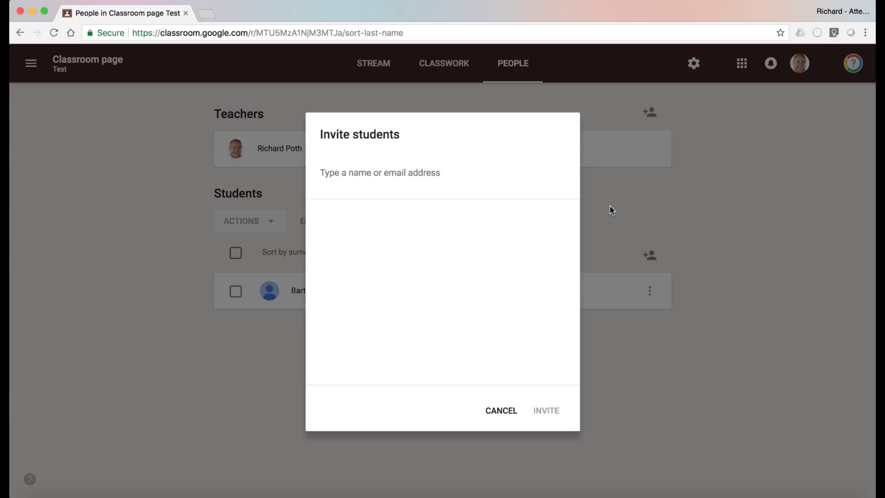
pyautogui.click(505, 410)
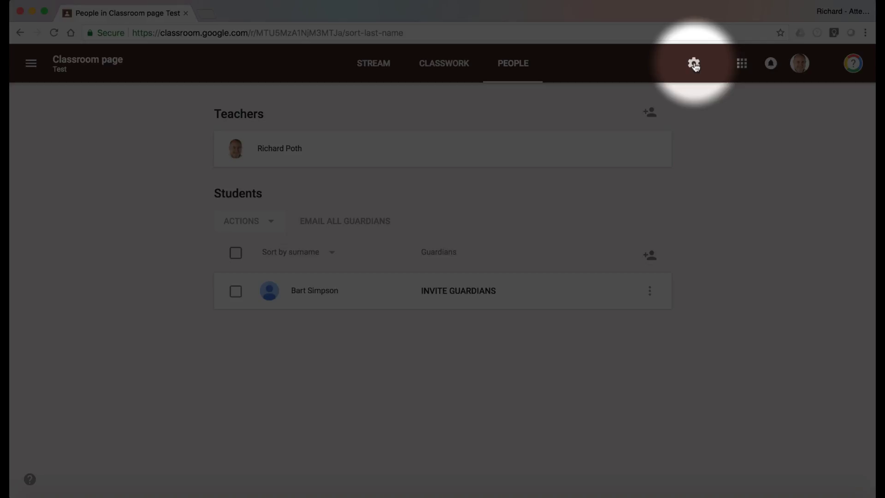
# - Display the class code at full size from the Classroom page settings and view its other available options
pyautogui.click(695, 64)
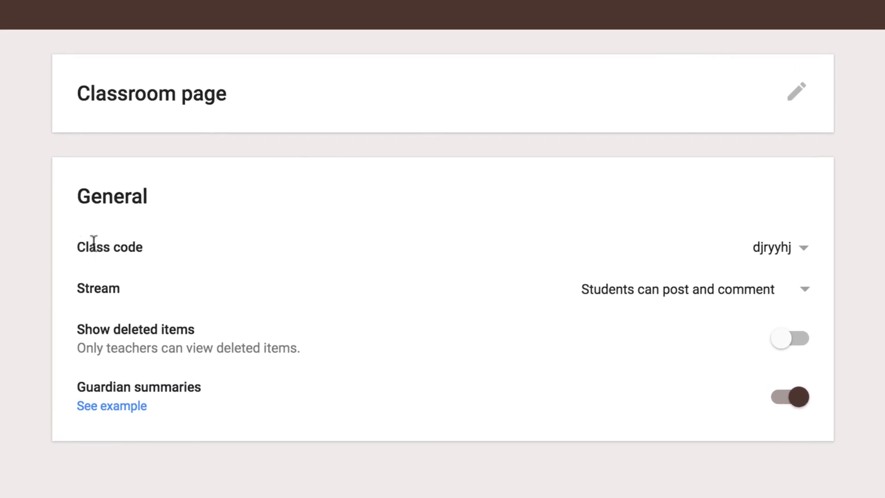
pyautogui.click(808, 252)
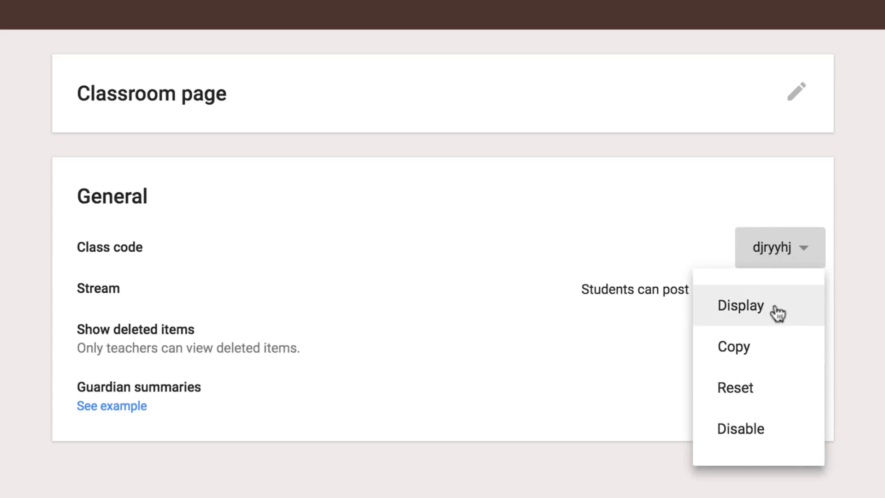
pyautogui.click(779, 313)
pyautogui.click(625, 467)
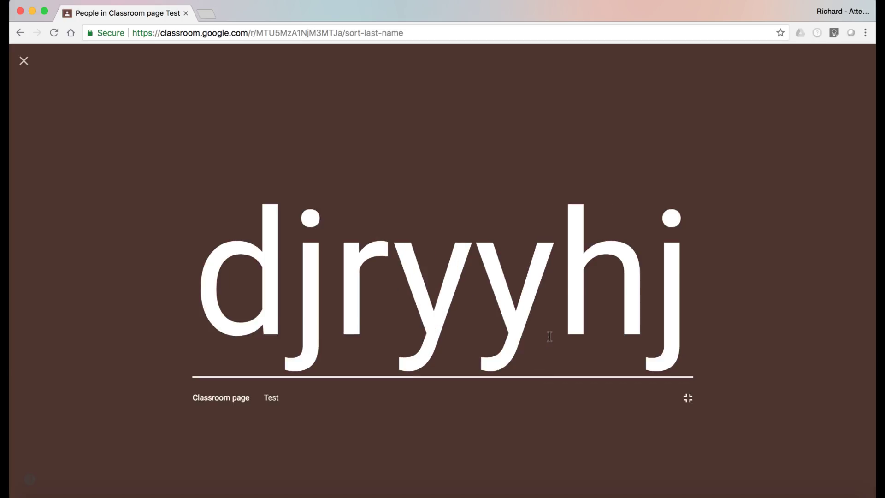
pyautogui.press('Escape')
pyautogui.click(724, 249)
pyautogui.click(807, 247)
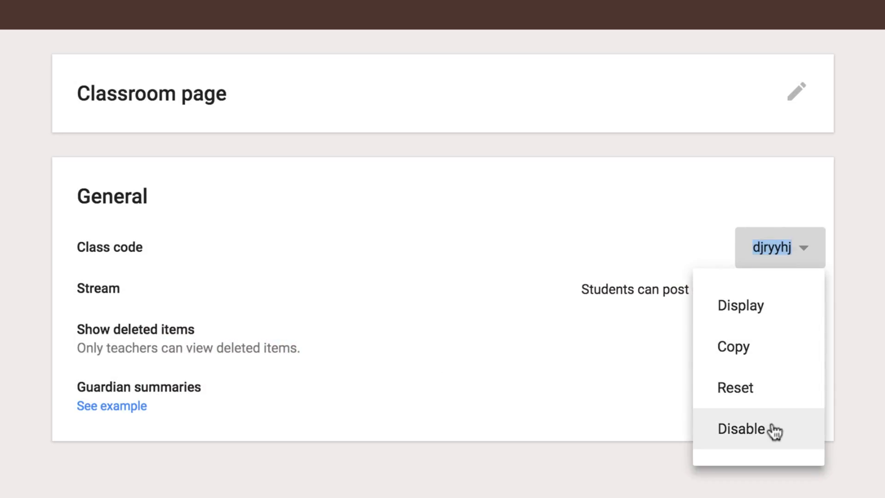
pyautogui.click(80, 296)
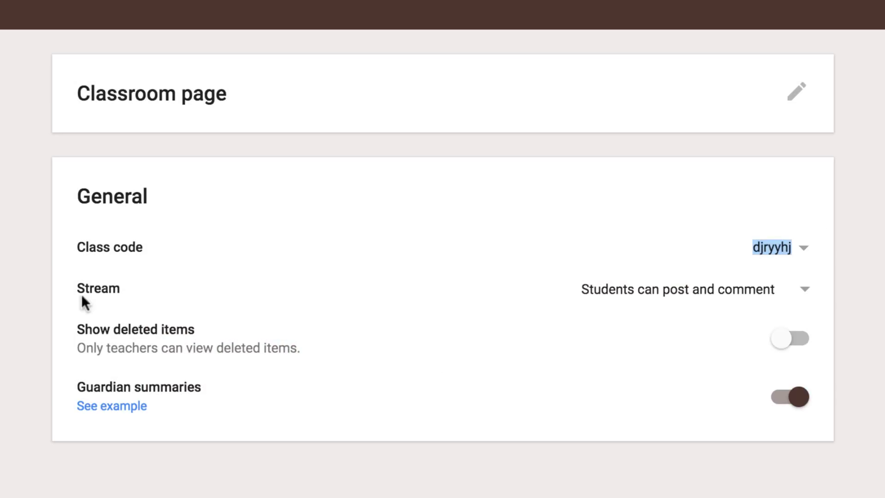
# - View the permission choices for student posting and commenting in the stream, and open the class details for editing
pyautogui.click(807, 294)
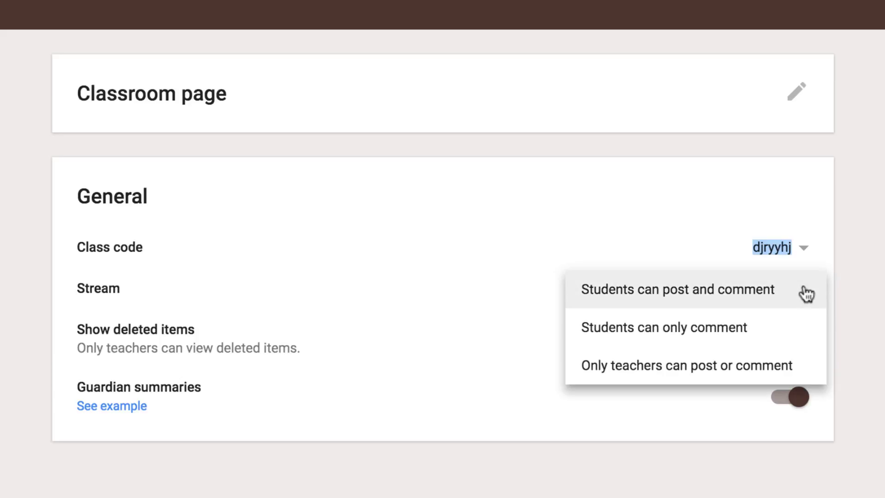
pyautogui.click(858, 273)
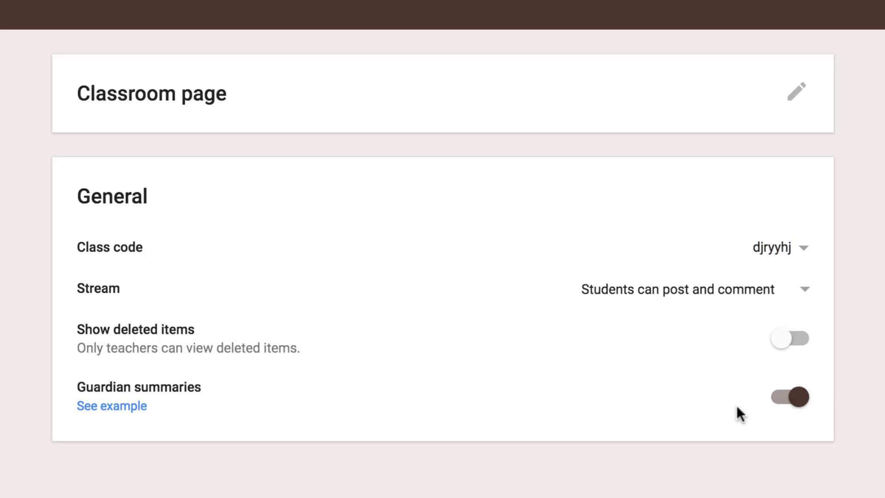
pyautogui.click(797, 97)
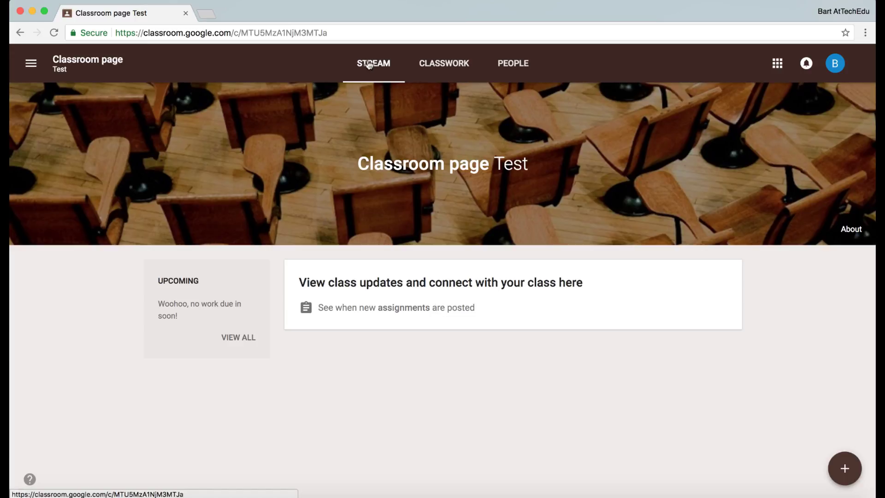
# - Examine the Classwork, People and Stream pages as the student, including the stream's option for adding a post
pyautogui.click(443, 65)
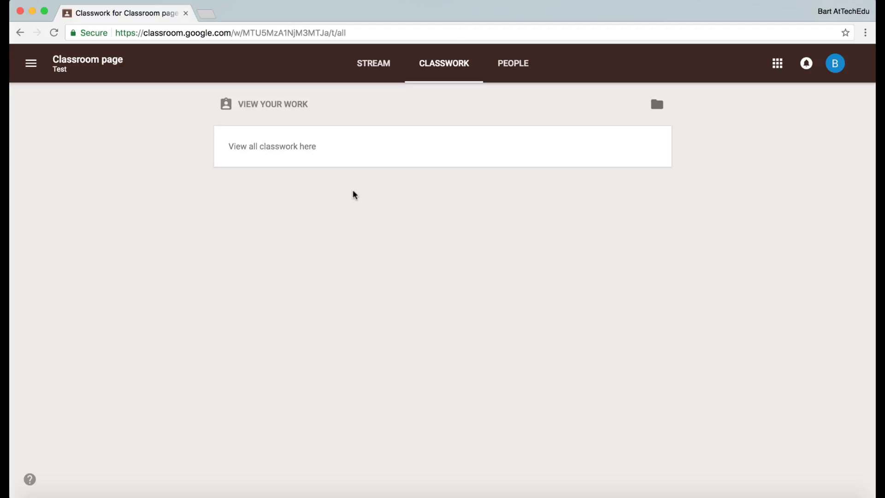
pyautogui.click(516, 63)
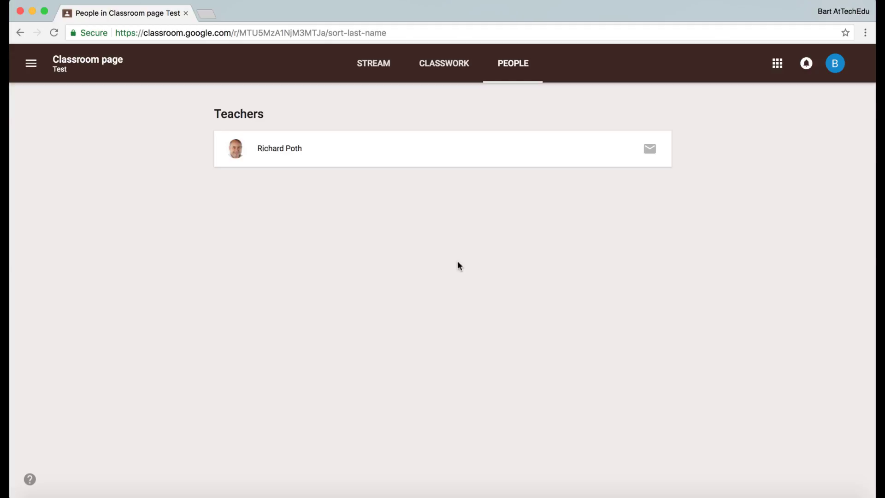
pyautogui.click(442, 70)
pyautogui.click(370, 65)
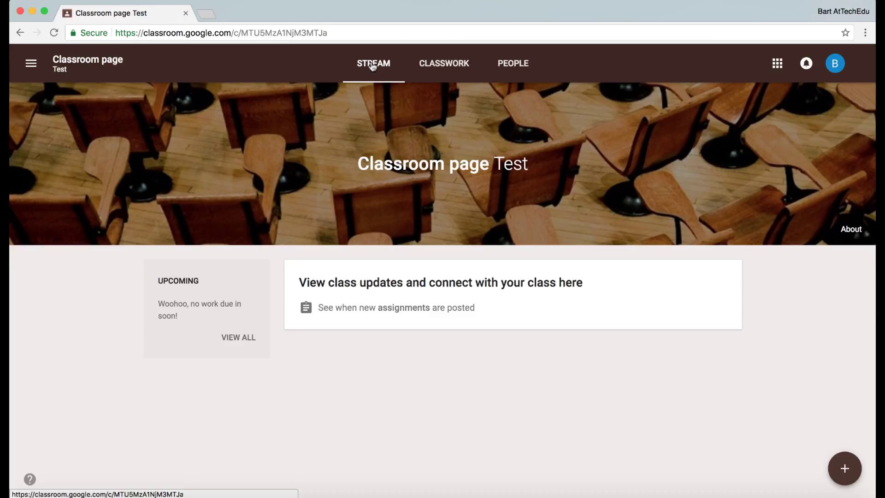
pyautogui.click(845, 468)
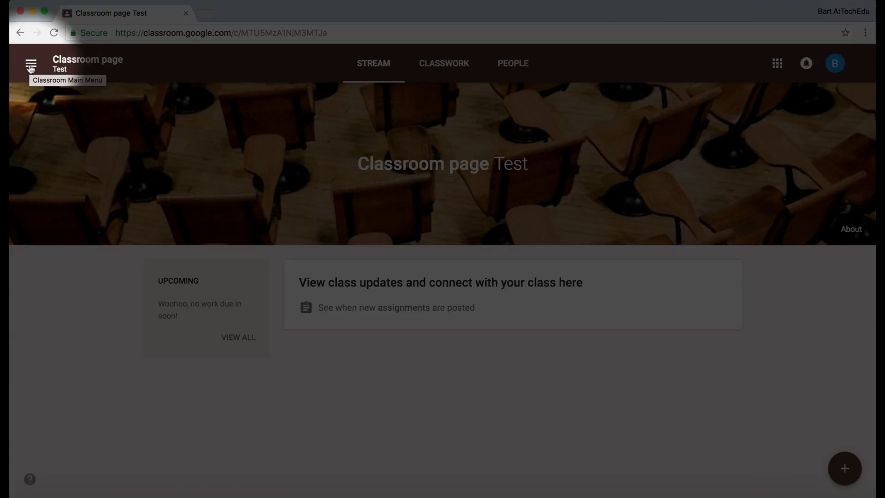
# - Open the student account's Classroom settings and review the profile and notification options
pyautogui.click(30, 65)
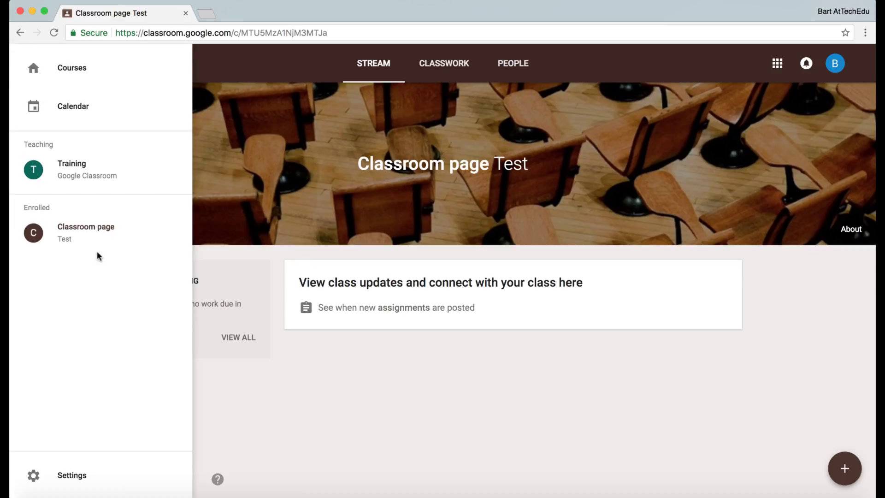
pyautogui.click(72, 476)
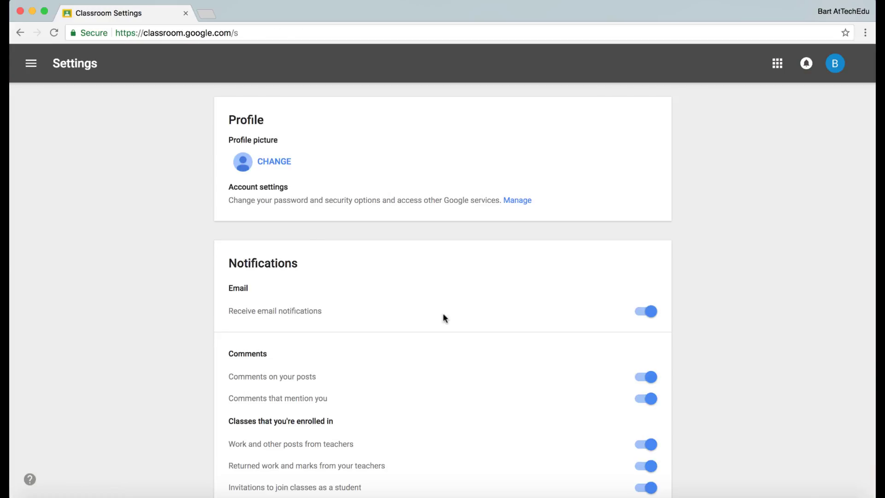
pyautogui.scroll(-5, 444, 317)
pyautogui.scroll(3, 443, 317)
pyautogui.scroll(2, 444, 318)
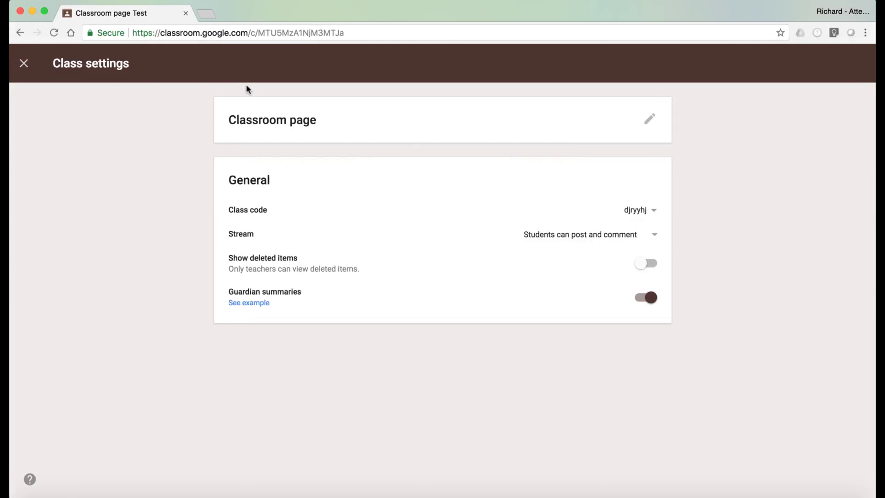
# - Leave the class settings and review the profile and notification options in the teacher account's Classroom settings
pyautogui.click(24, 65)
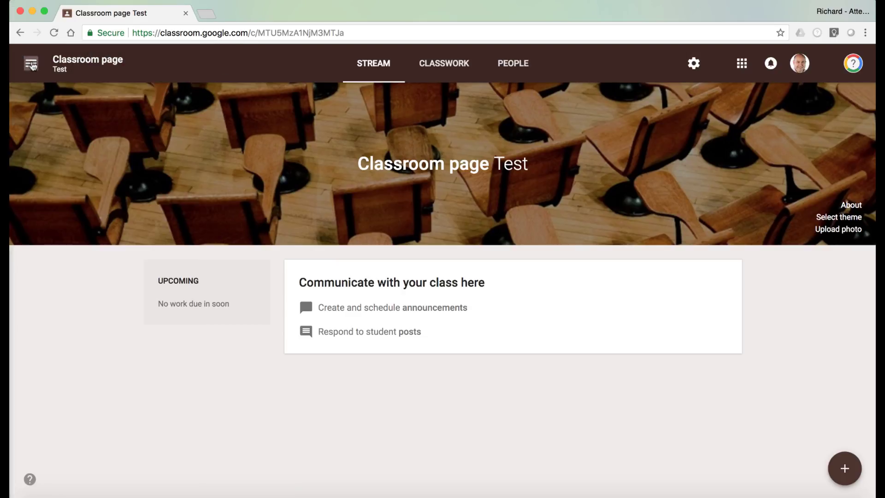
pyautogui.click(31, 65)
pyautogui.scroll(-3, 60, 470)
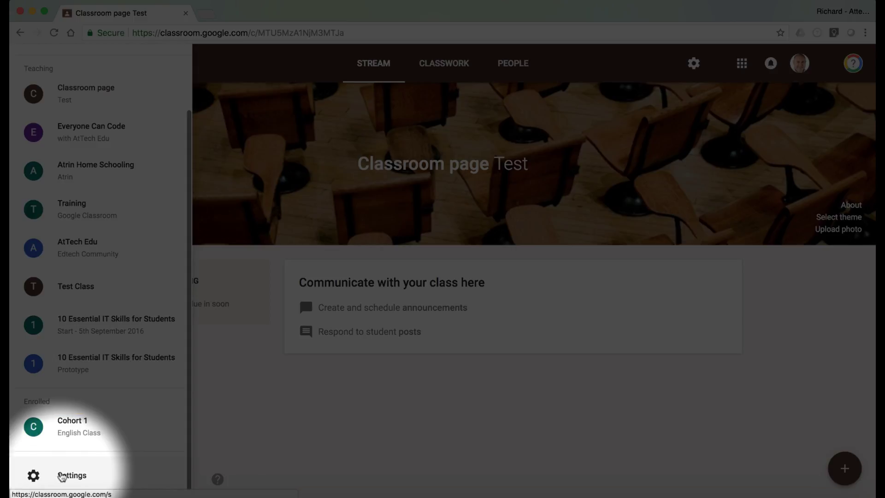
pyautogui.click(83, 475)
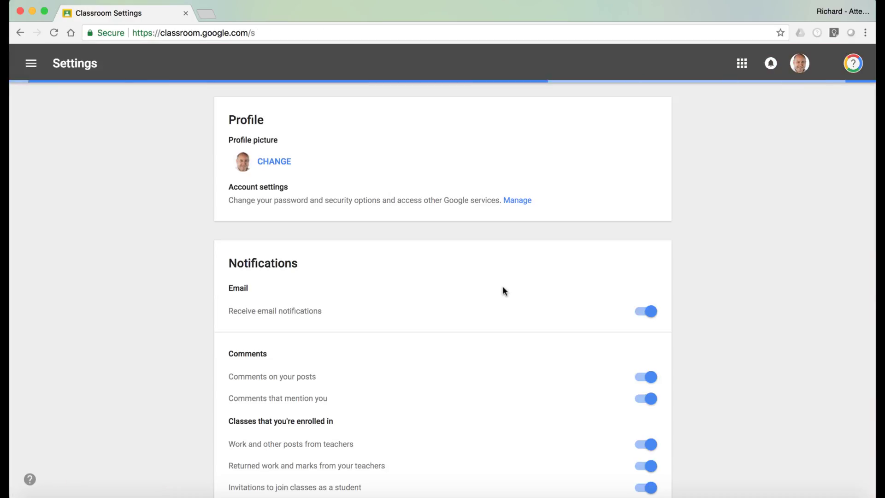
pyautogui.scroll(-5, 514, 404)
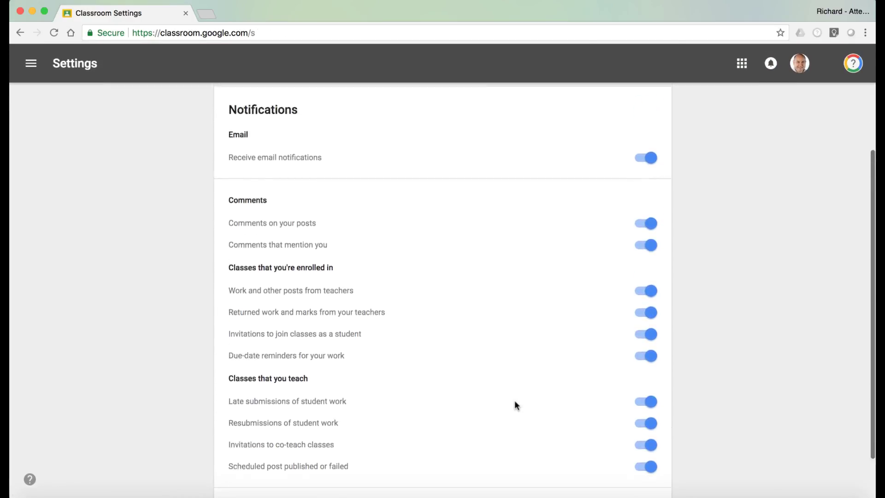
pyautogui.scroll(5, 515, 400)
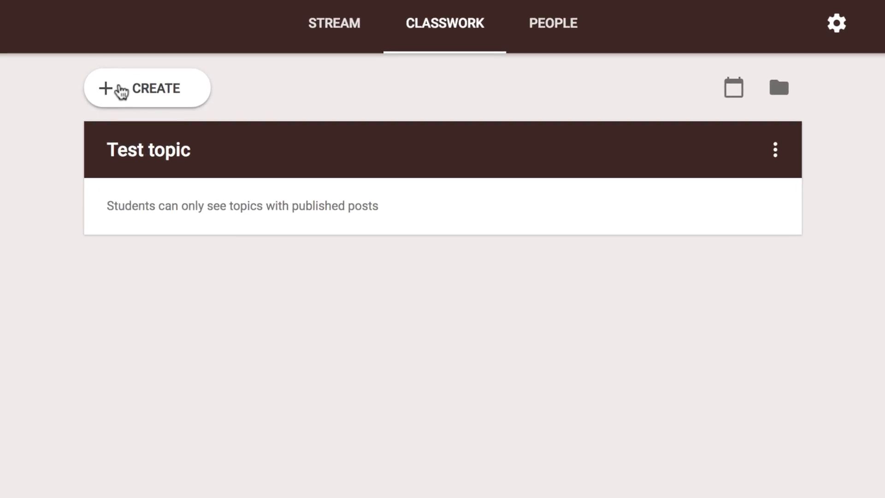
# - Start a new assignment for all students of Classroom page Test and check the Unmarked choice for its points
pyautogui.click(121, 92)
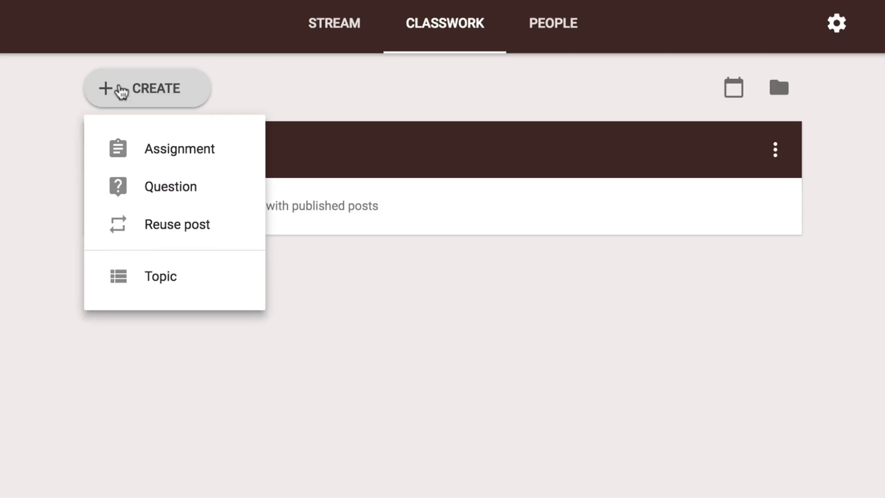
pyautogui.click(182, 150)
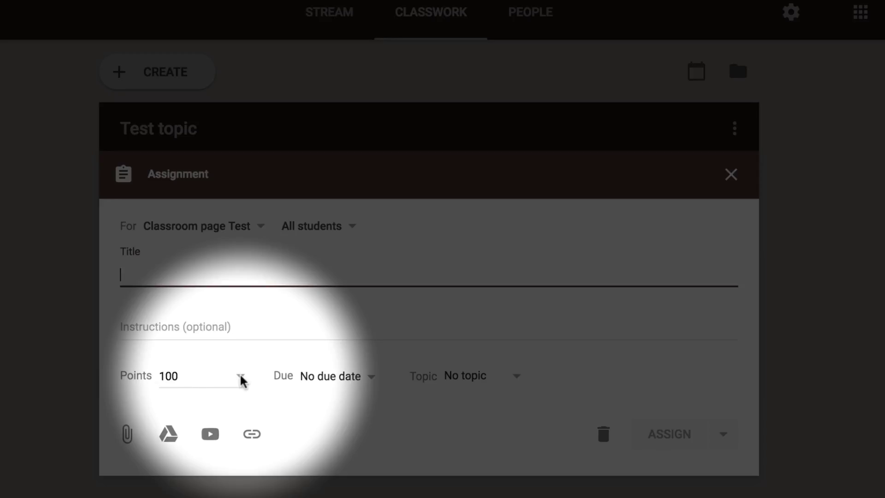
pyautogui.click(240, 377)
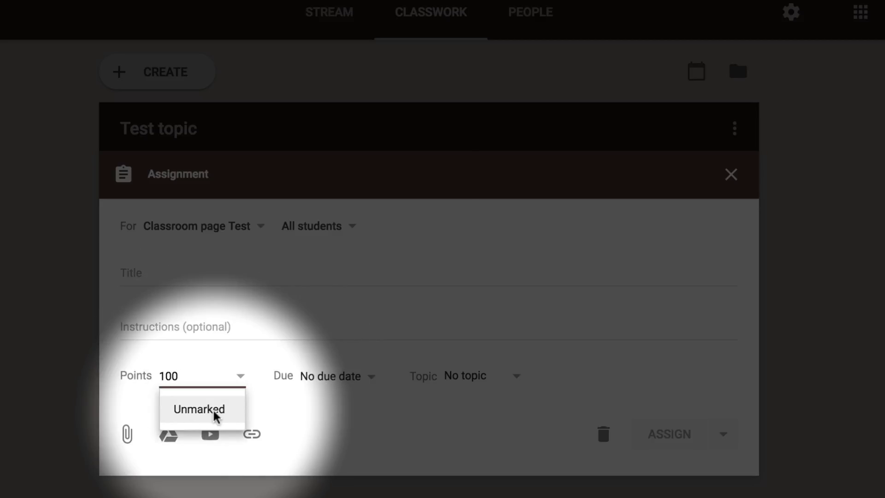
pyautogui.click(230, 360)
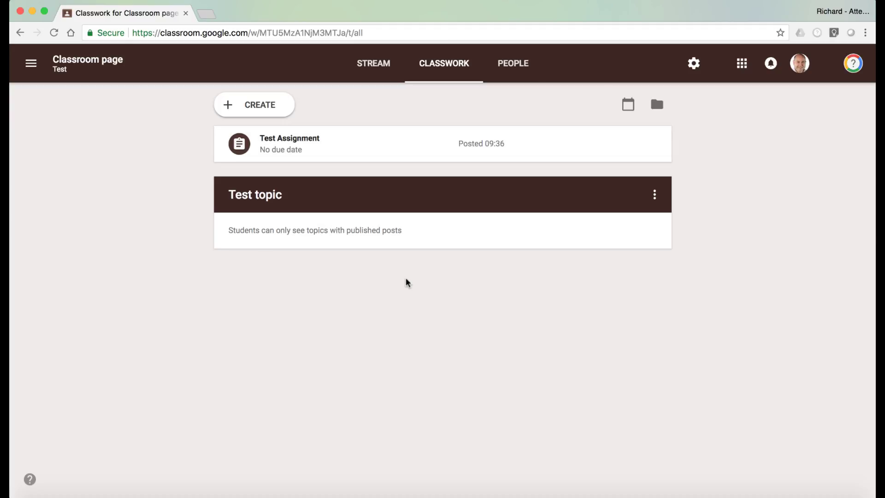
# - Switch to the student account and open the details of Test Assignment from its Classwork page
pyautogui.hotkey('ctrl', 'Right')
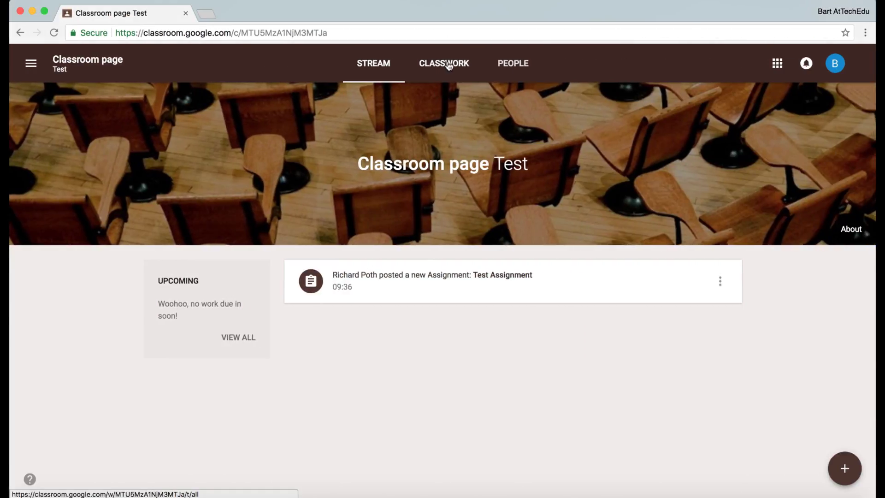
pyautogui.click(450, 66)
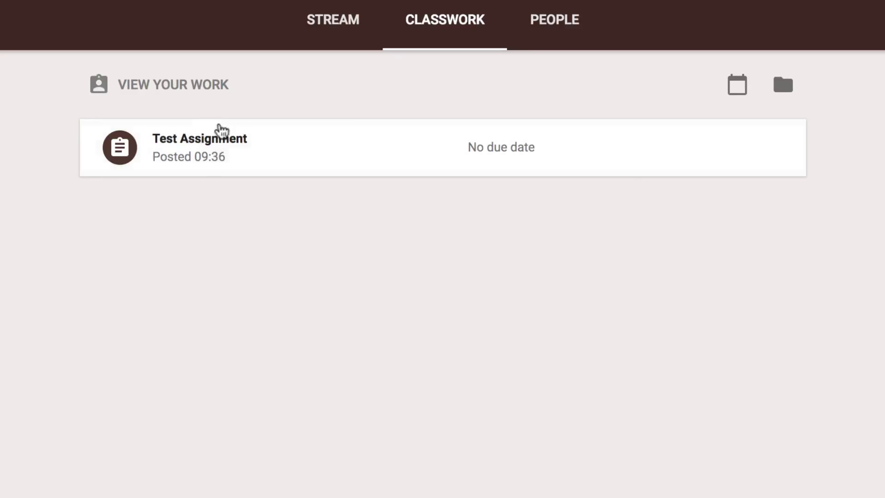
pyautogui.click(201, 146)
pyautogui.click(191, 147)
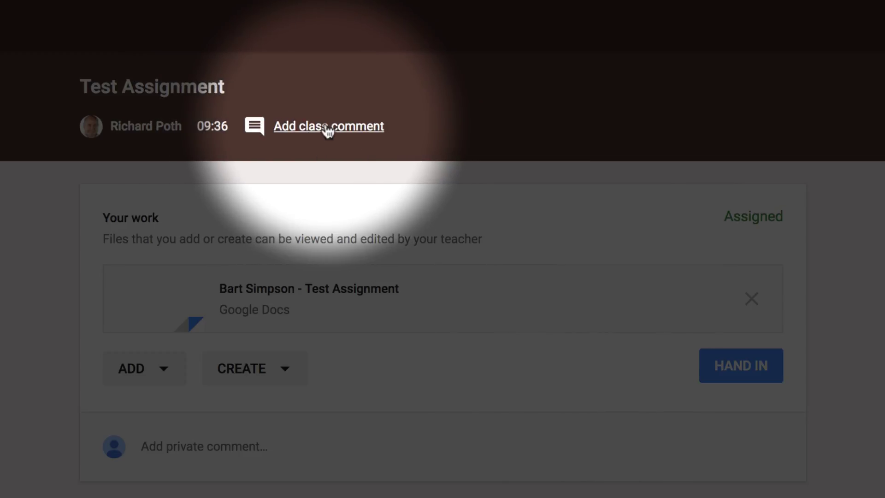
# - Post the class comment "test" on Test Assignment and check it in the class comments
pyautogui.click(328, 131)
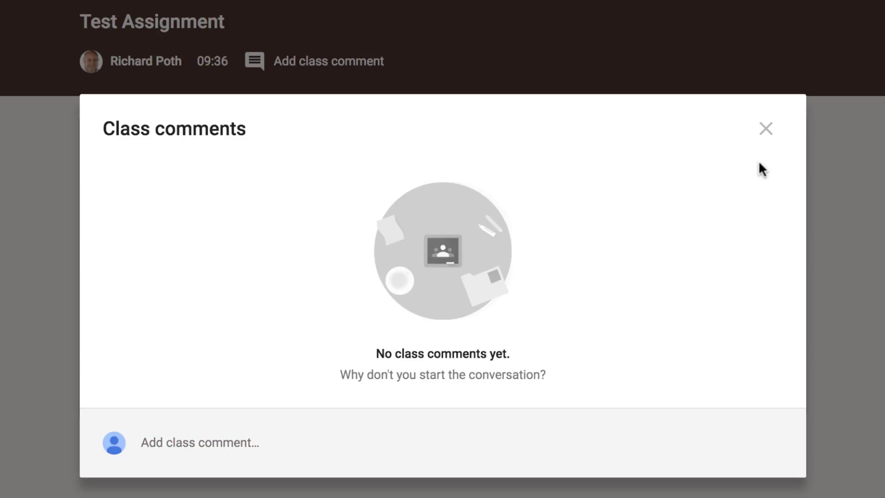
pyautogui.click(234, 444)
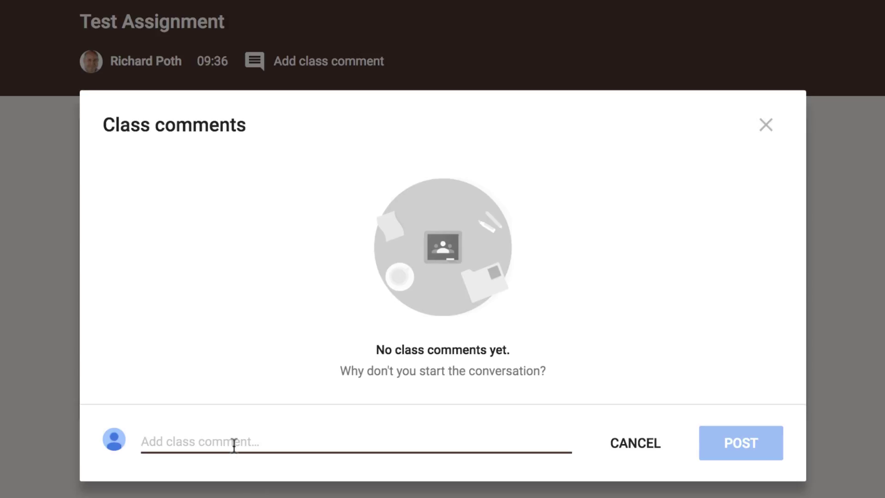
pyautogui.write('test')
pyautogui.click(736, 444)
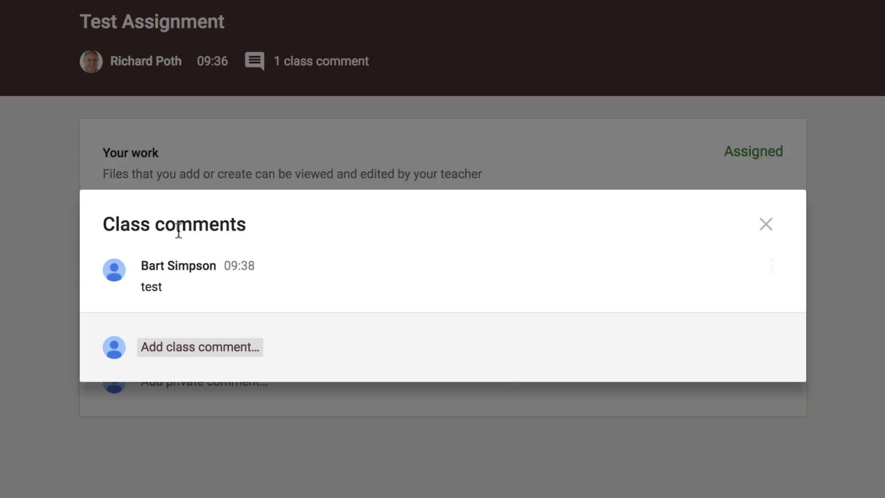
pyautogui.moveTo(392, 250)
pyautogui.click(767, 227)
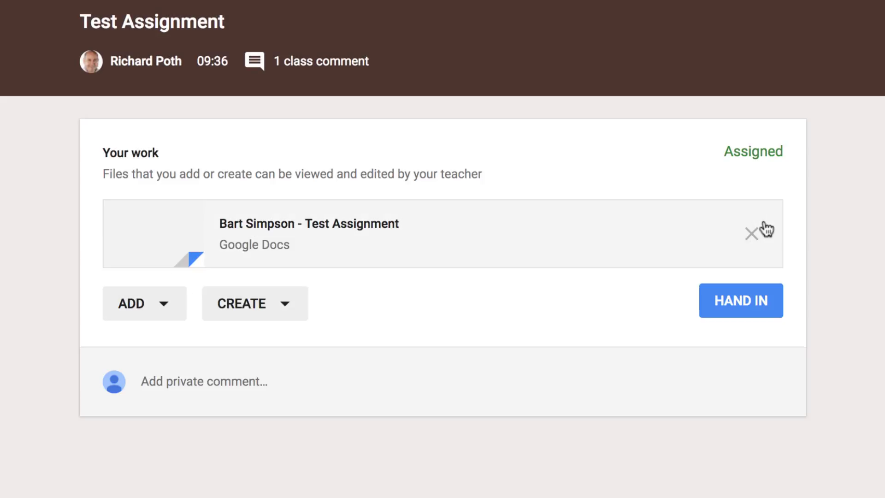
pyautogui.scroll(2, 306, 142)
pyautogui.click(323, 131)
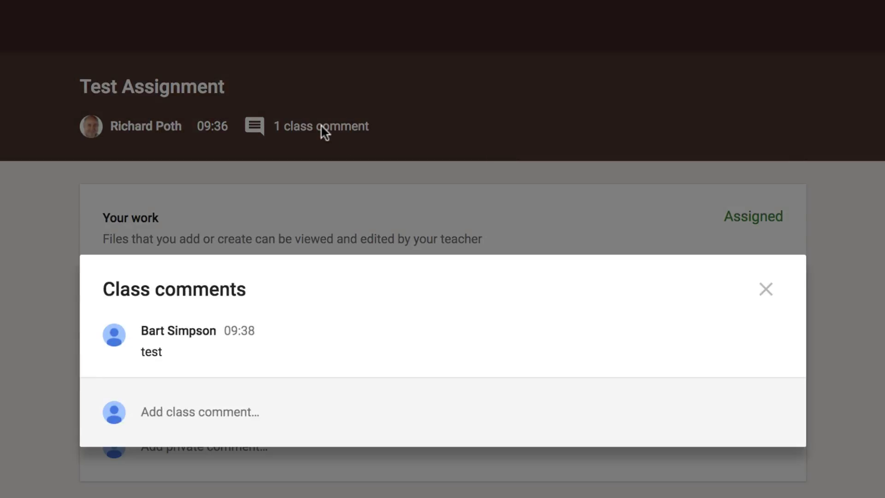
pyautogui.click(766, 290)
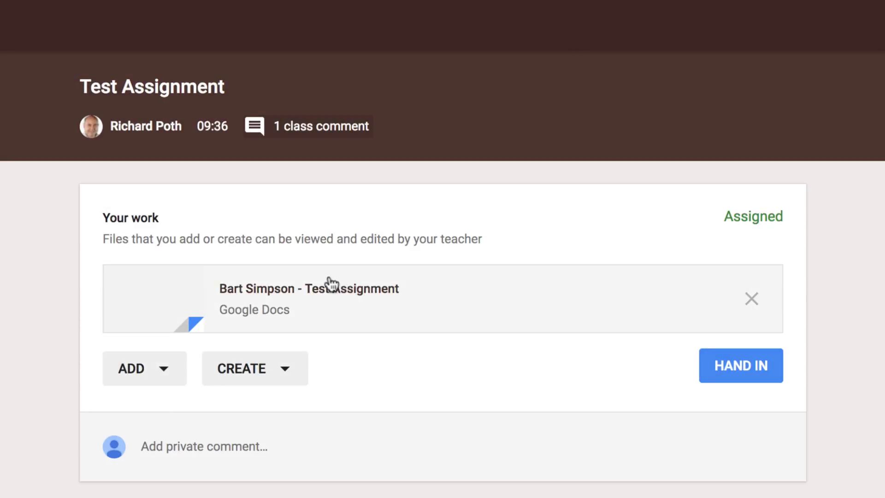
# - Write "This is a test assignment" in the student's attached document and hand in the work
pyautogui.click(319, 296)
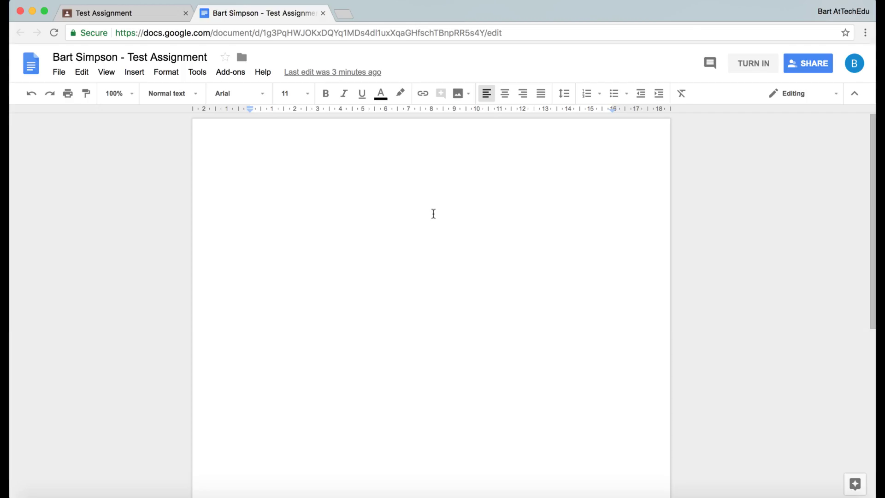
pyautogui.write('This is a test asseignment')
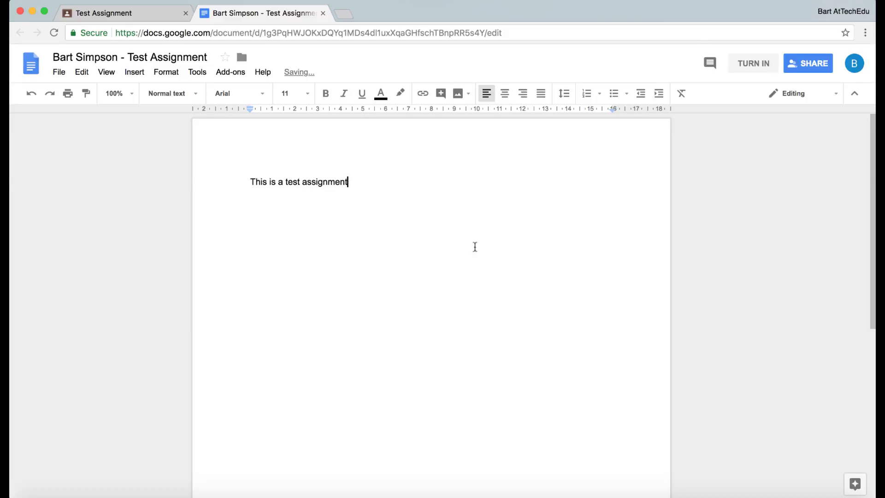
pyautogui.click(752, 63)
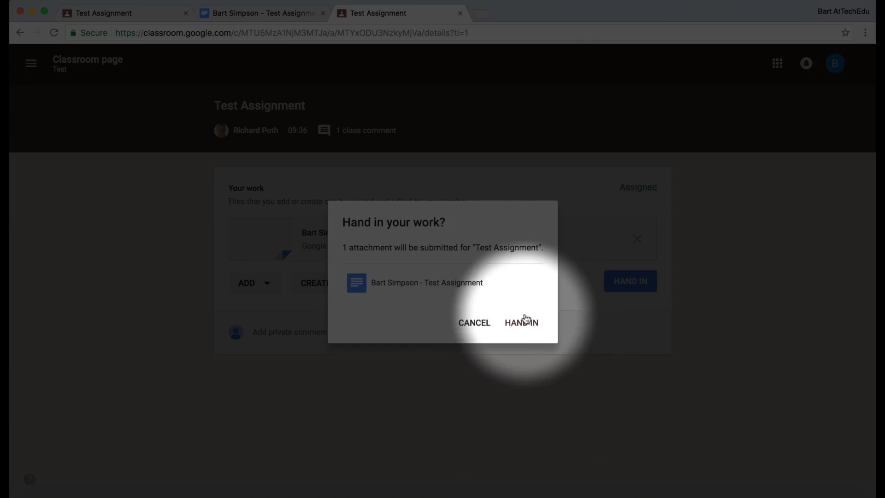
pyautogui.click(521, 322)
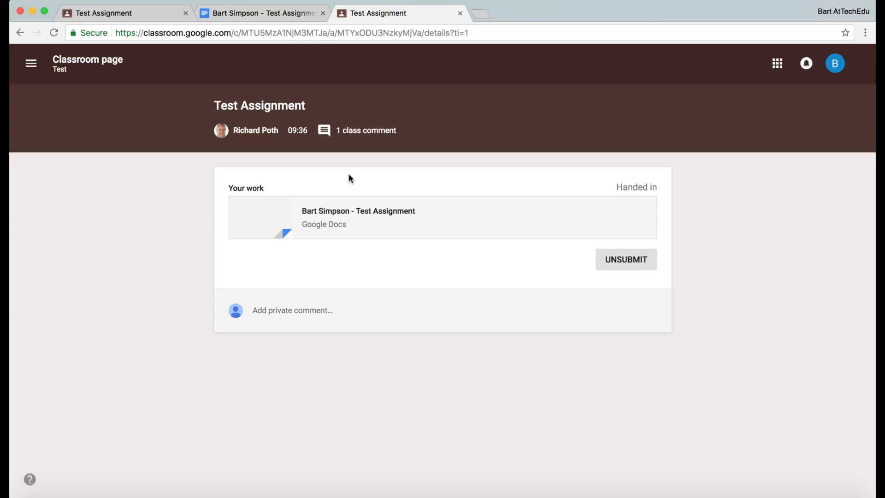
# - Switch to the teacher account and open the student's handed-in document from Test Assignment's submissions
pyautogui.hotkey('ctrl', 'Left')
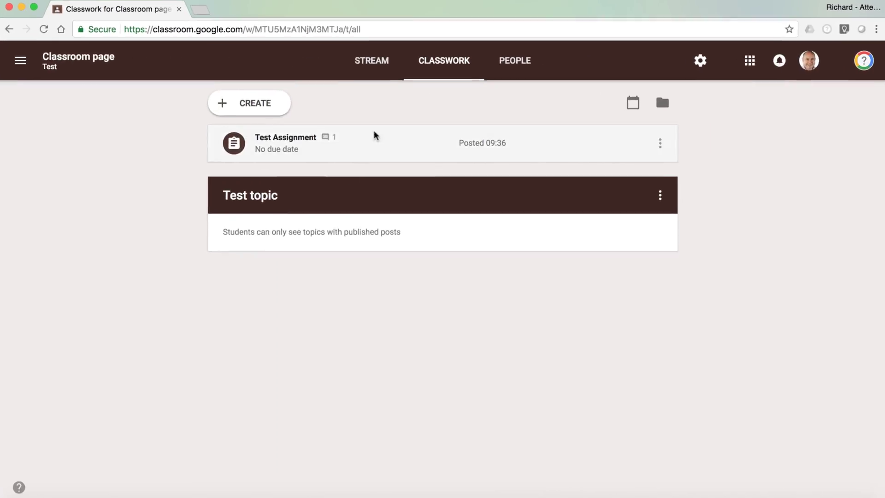
pyautogui.click(369, 135)
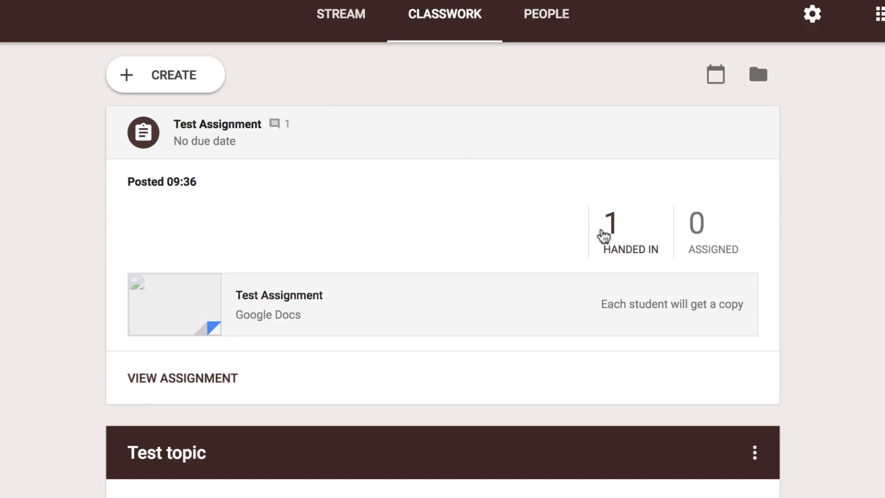
pyautogui.click(621, 233)
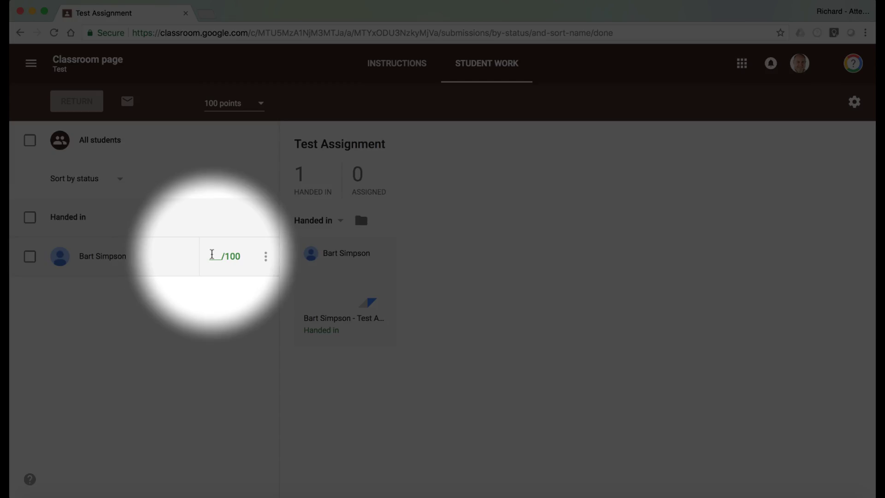
pyautogui.click(212, 255)
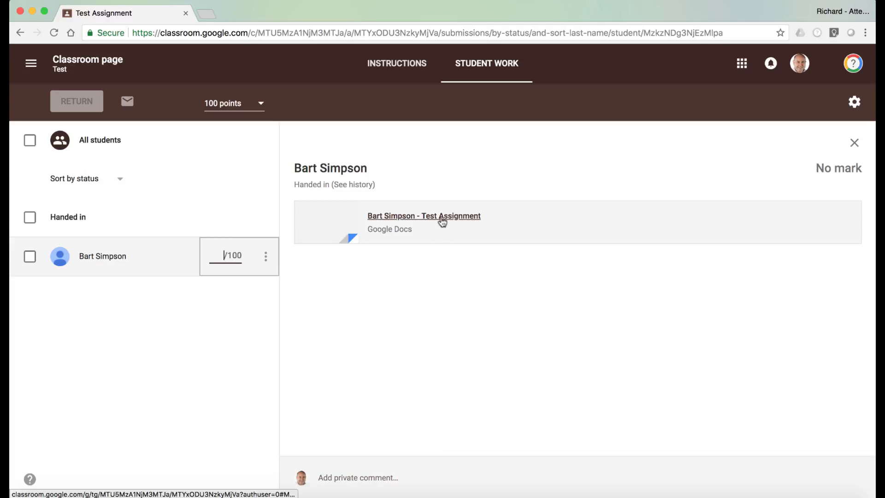
pyautogui.click(445, 221)
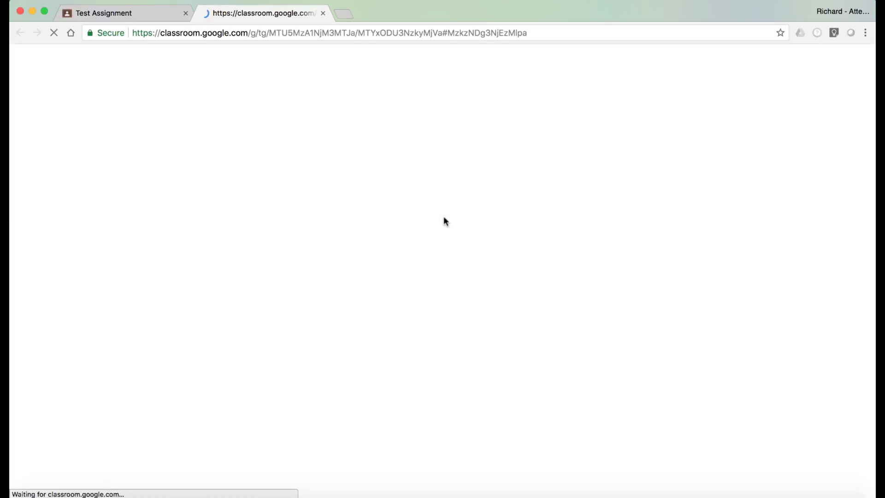
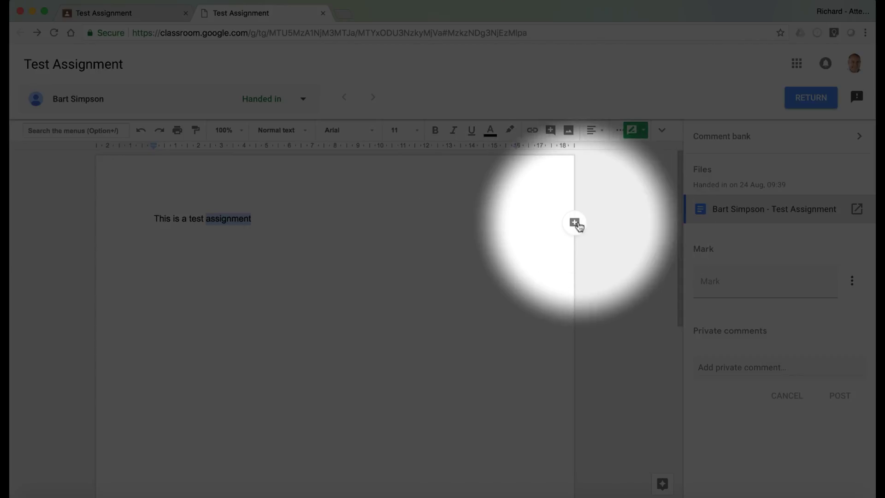
# - Add the comment "Excellent wording." to the word "assignment" in the student's document
pyautogui.click(574, 222)
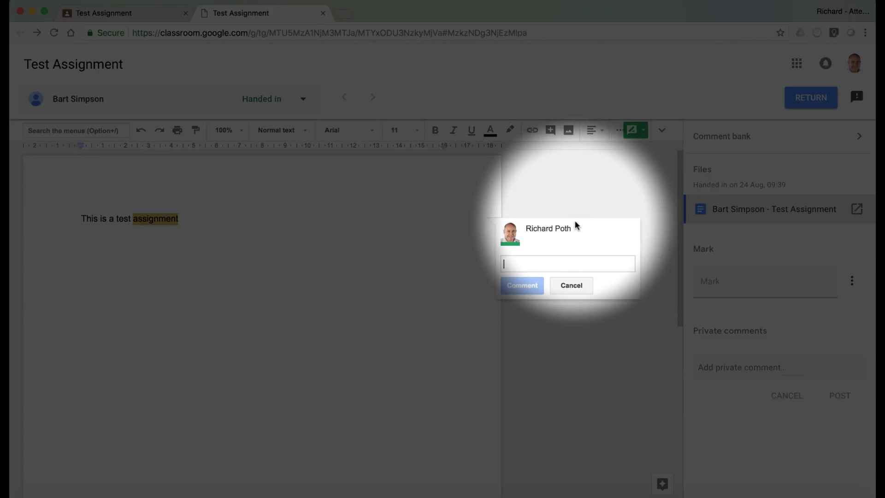
pyautogui.write('Excellent wording.')
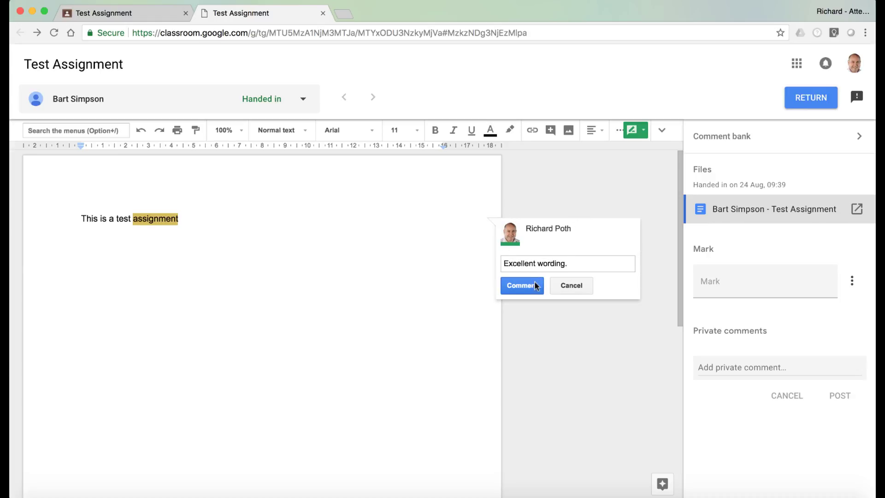
pyautogui.click(530, 285)
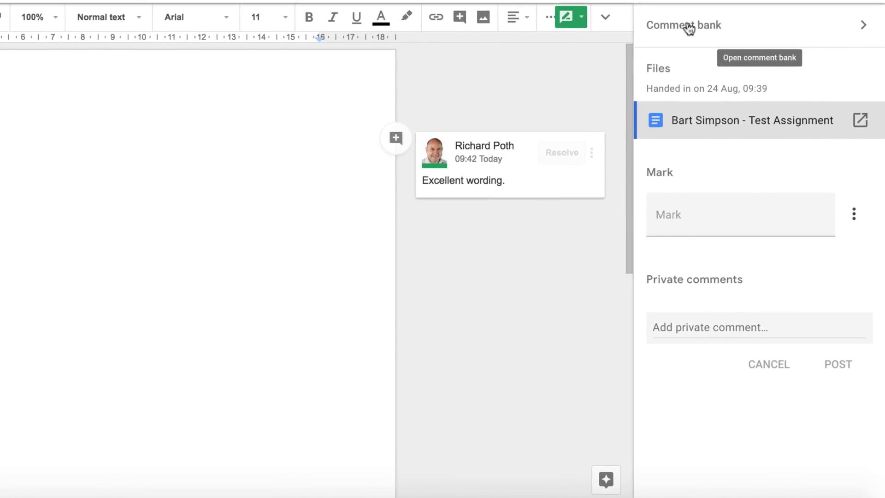
# - Add "This is excellent work." to the comment bank and go back to the marking options
pyautogui.click(750, 29)
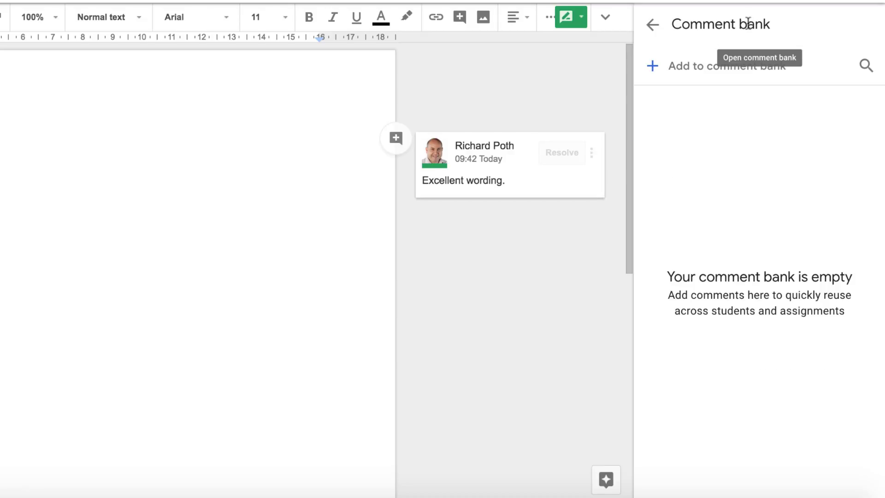
pyautogui.click(733, 68)
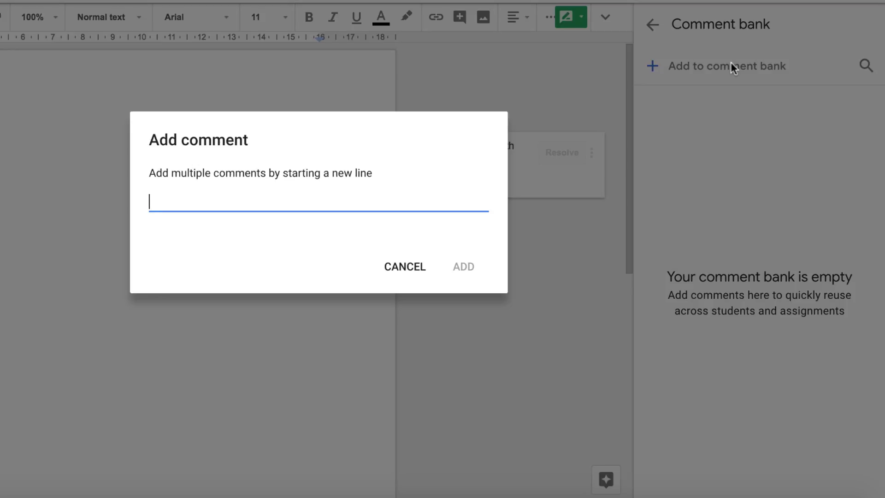
pyautogui.write('This is excellent work.')
pyautogui.click(463, 265)
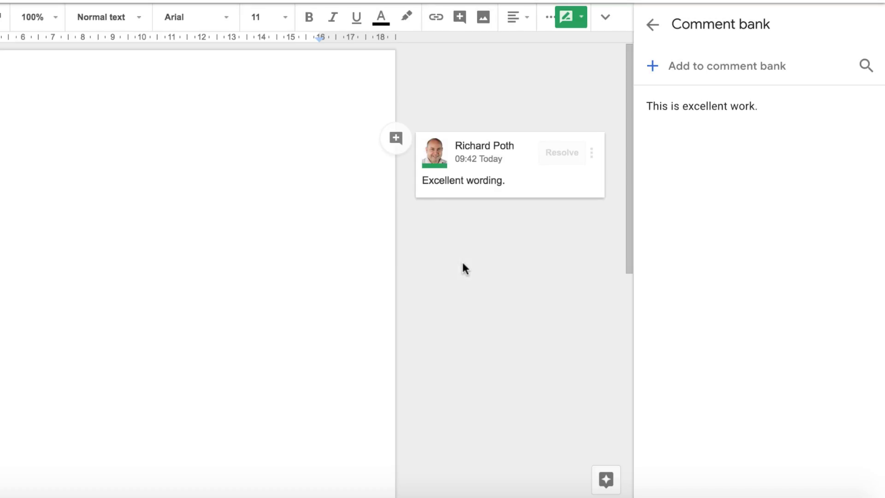
pyautogui.click(653, 25)
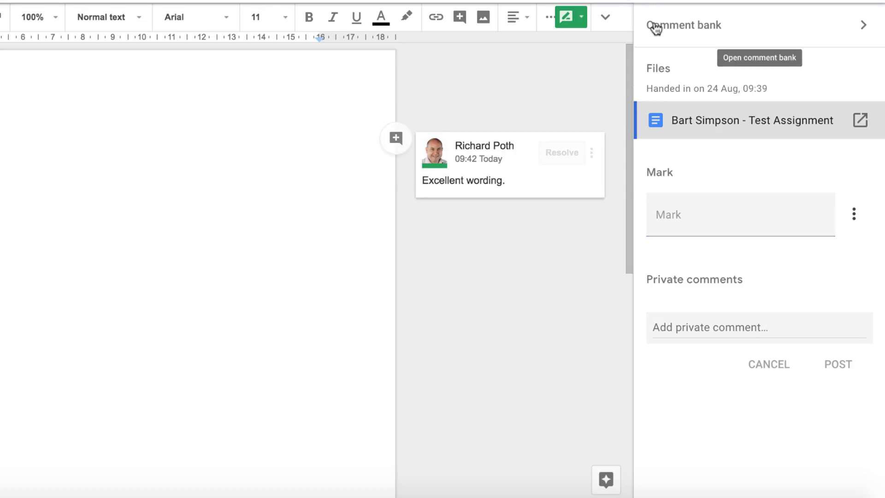
# - Set the student's mark for Test Assignment to 70 out of 100
pyautogui.click(749, 220)
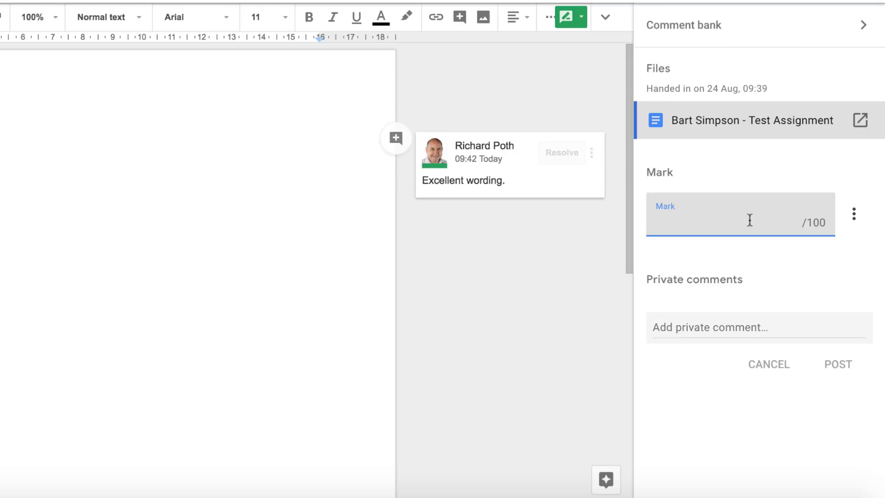
pyautogui.write('70')
pyautogui.click(724, 327)
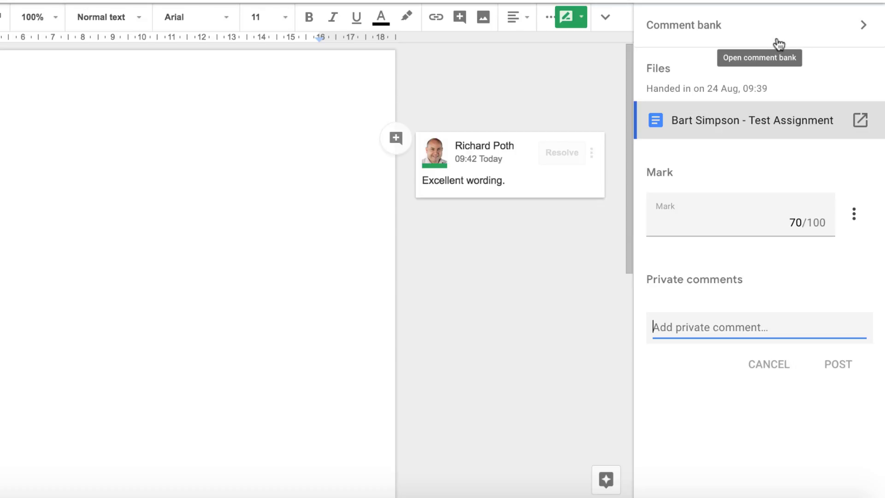
# - Copy "This is excellent work." from the comment bank and post it as a private comment to the student
pyautogui.click(761, 29)
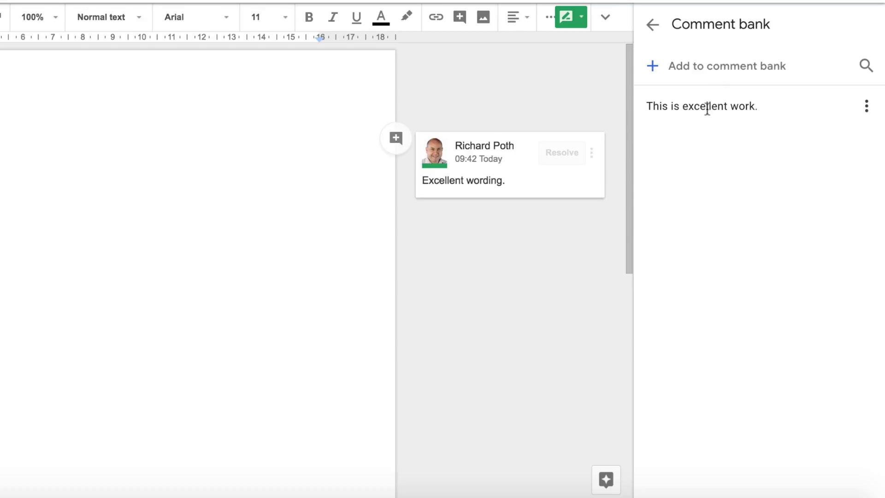
pyautogui.click(867, 109)
pyautogui.click(790, 161)
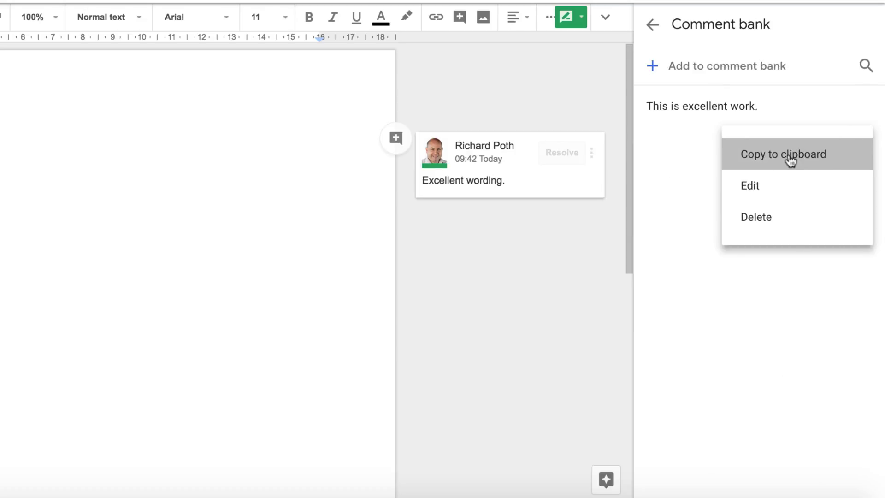
pyautogui.click(652, 25)
pyautogui.click(686, 318)
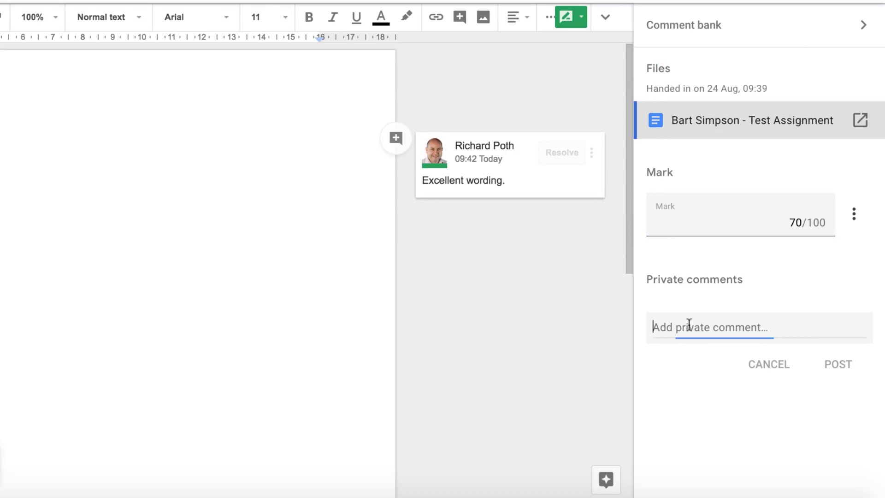
pyautogui.hotkey('ctrl', 'v')
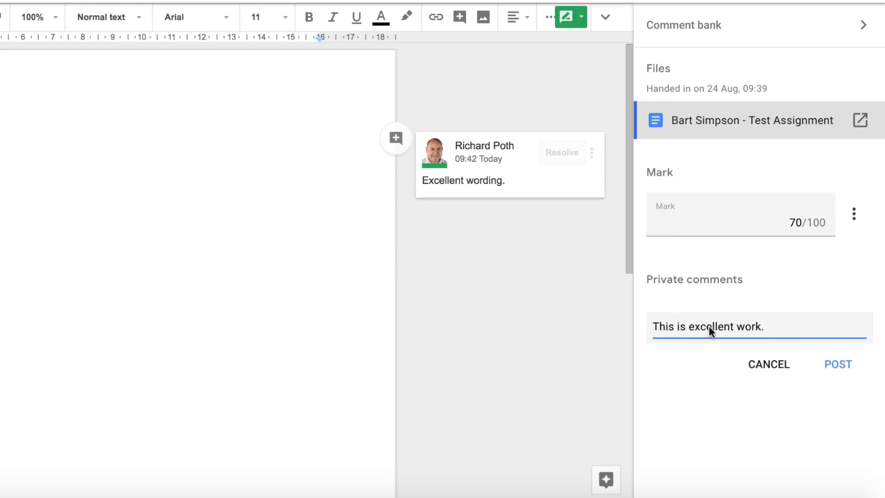
pyautogui.click(833, 364)
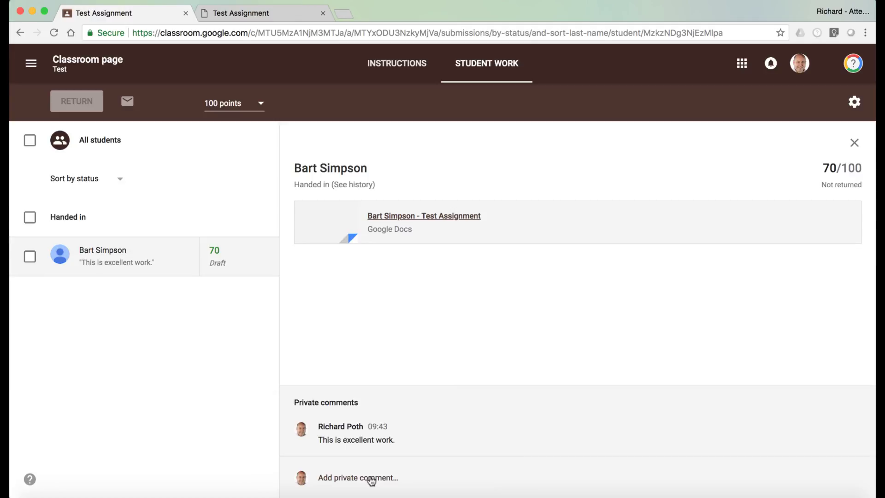
# - Return the marked Test Assignment to the student from the marking view and confirm the return
pyautogui.click(265, 13)
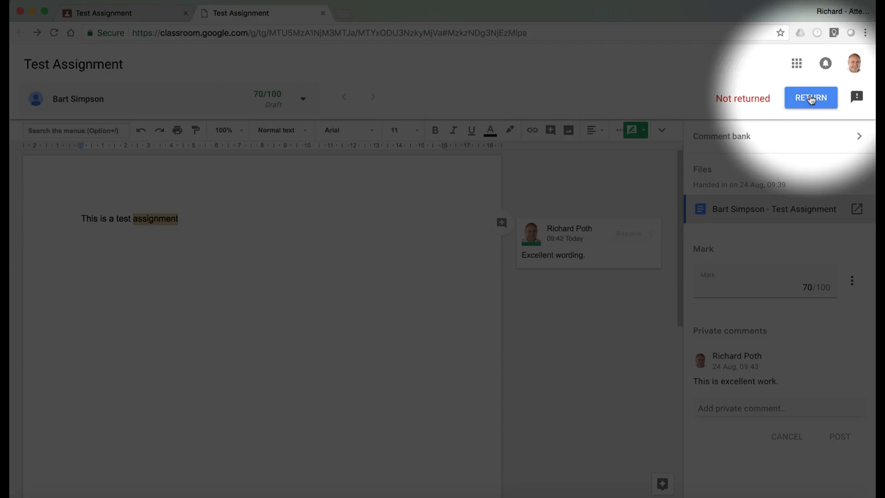
pyautogui.click(812, 98)
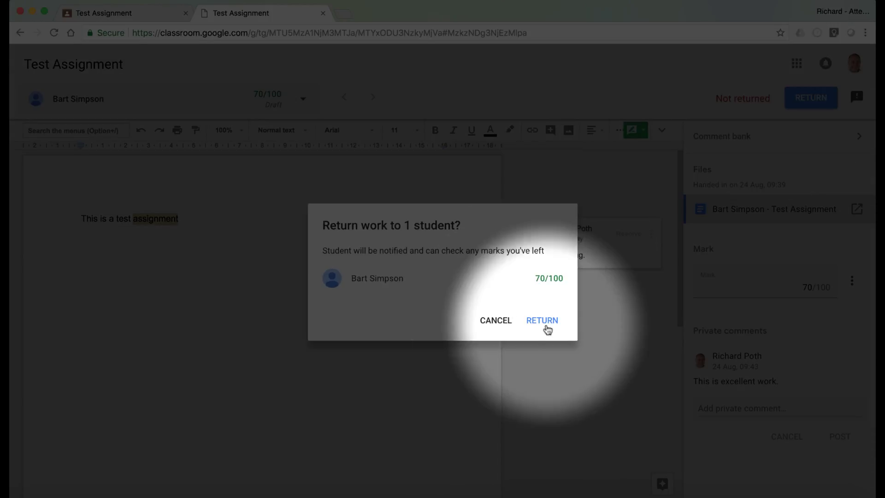
pyautogui.click(543, 321)
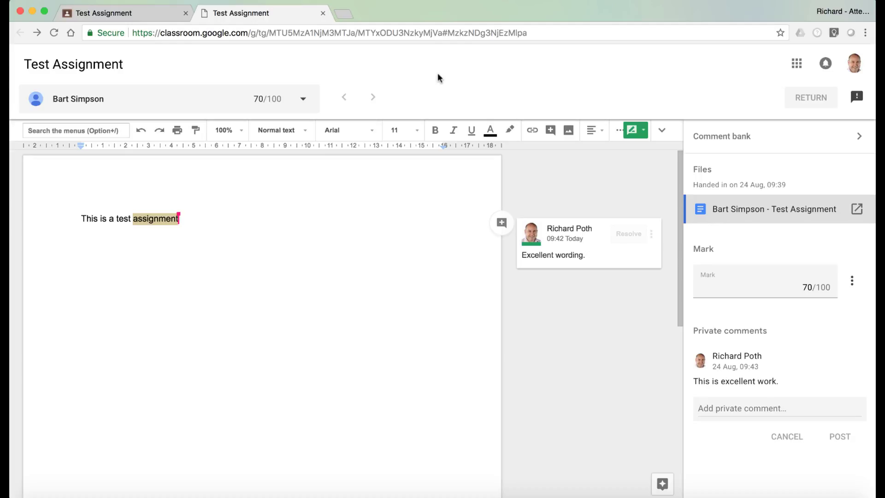
# - From the class's student work page, open the What's new page in Classroom Help and look through the August 2018 features and earlier monthly updates
pyautogui.click(136, 13)
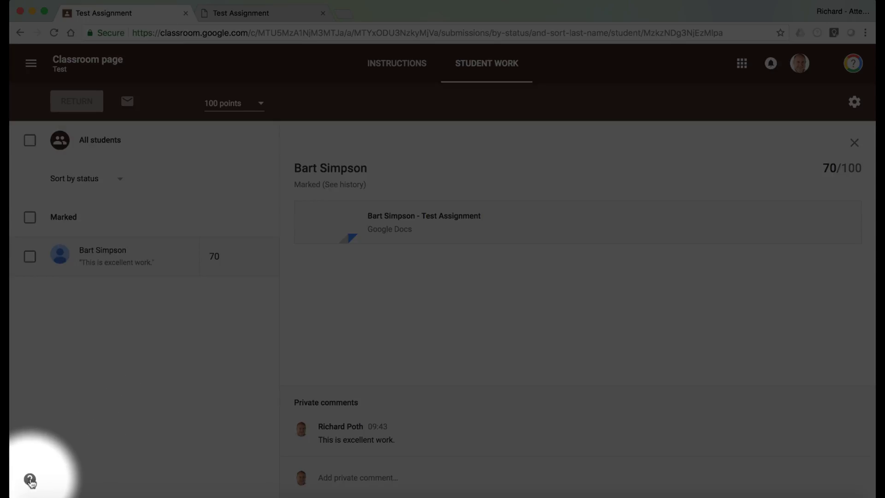
pyautogui.click(29, 480)
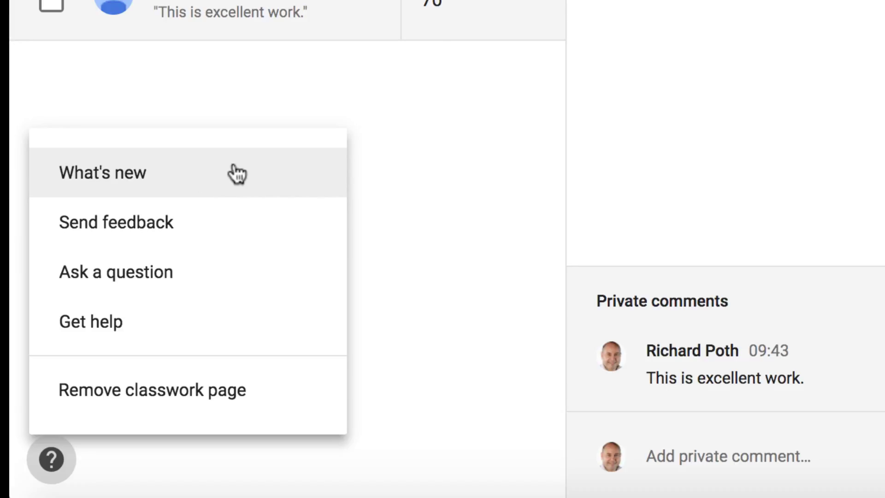
pyautogui.click(216, 173)
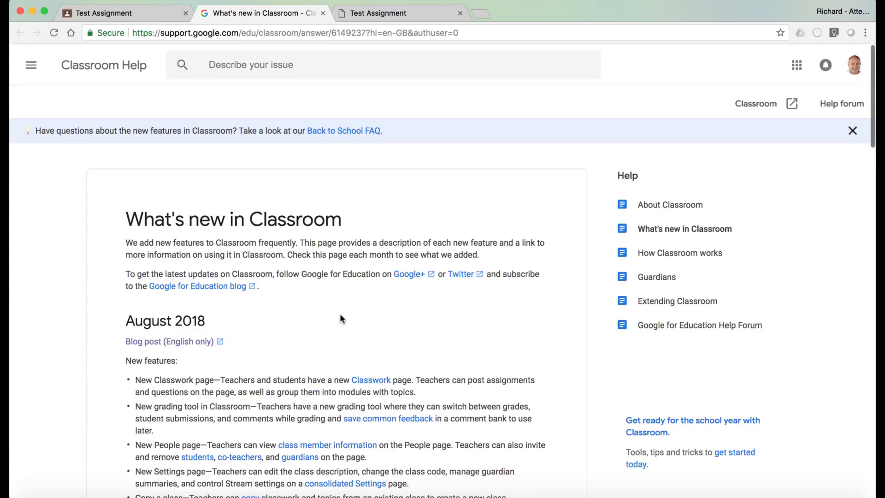
pyautogui.scroll(-3, 341, 317)
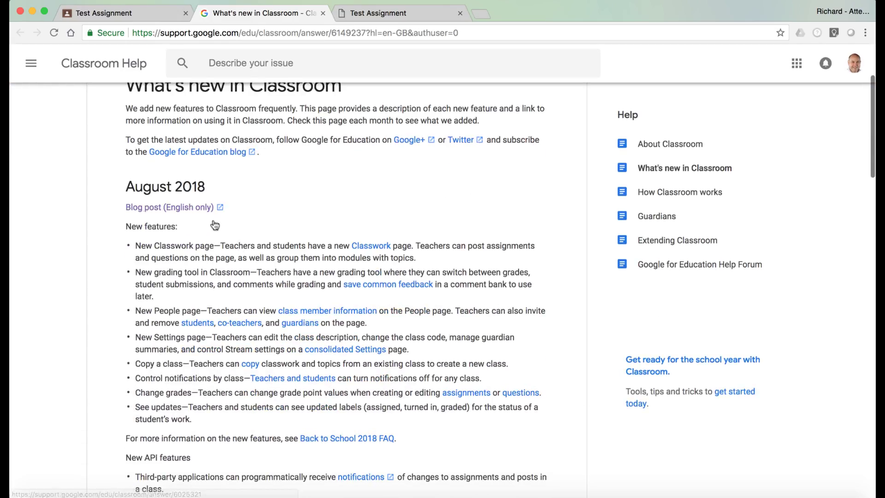
pyautogui.scroll(-6, 281, 225)
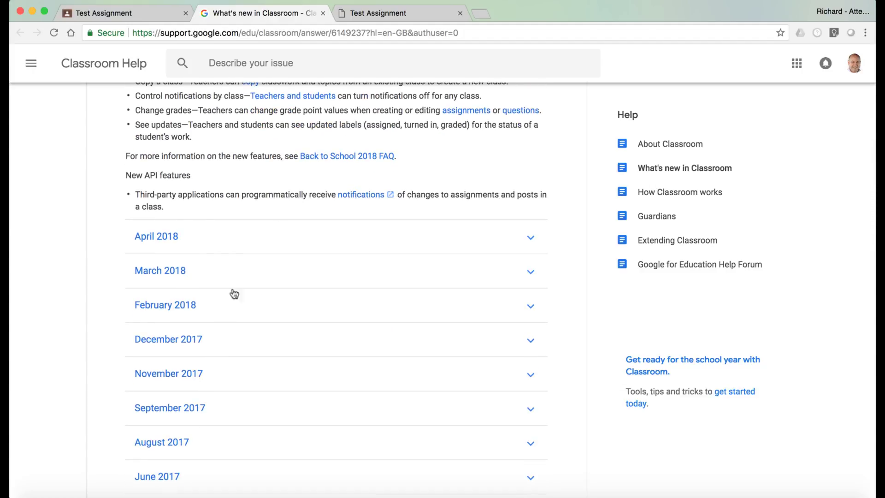
pyautogui.scroll(10, 312, 316)
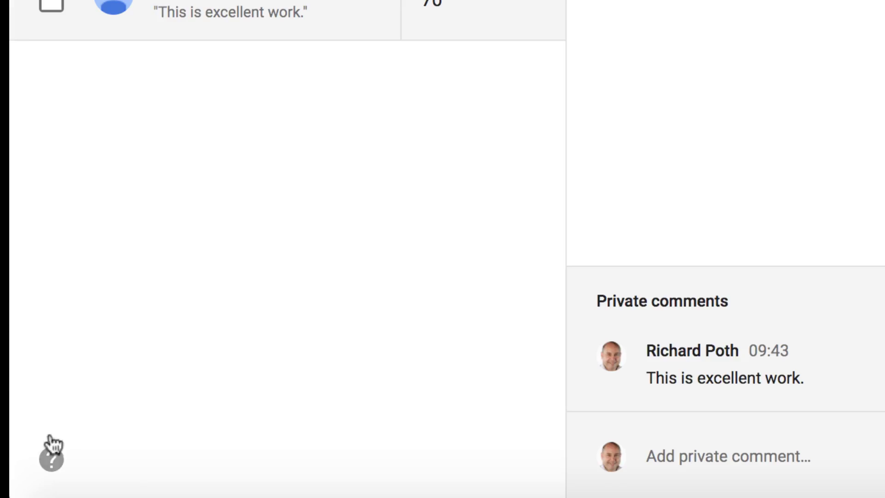
# - View the Send feedback form from the student work page's help options and close it without sending anything
pyautogui.click(50, 460)
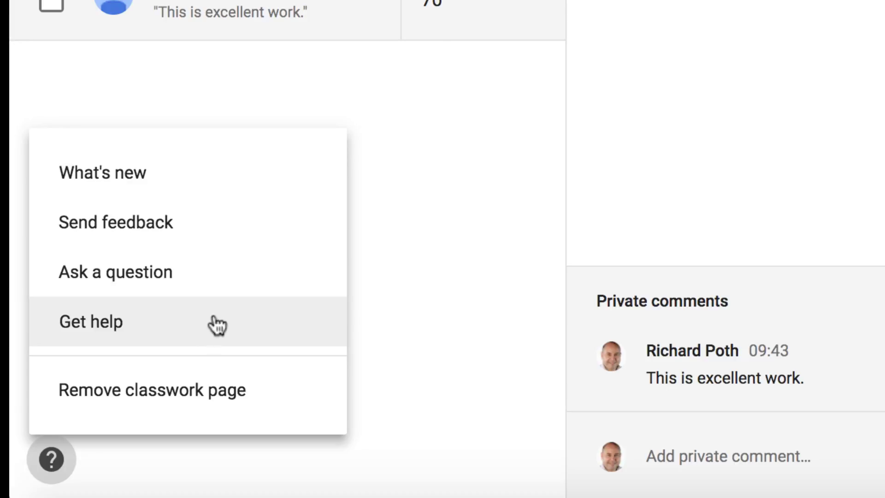
pyautogui.click(182, 232)
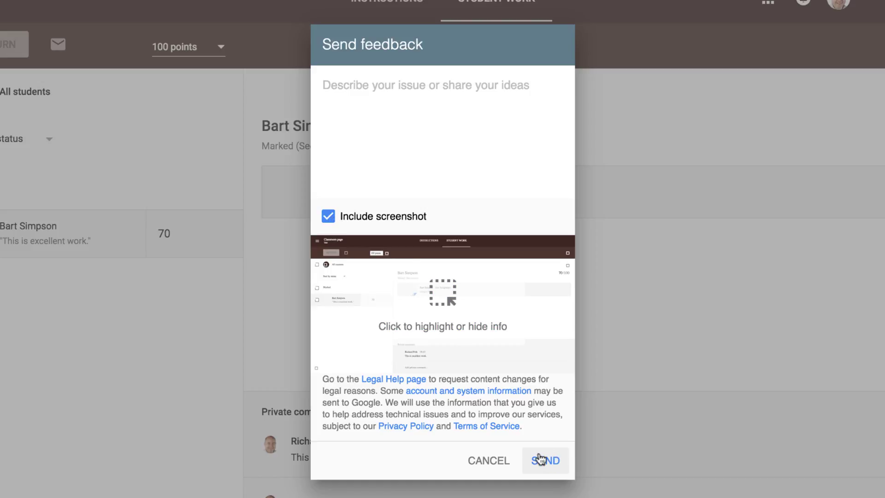
pyautogui.click(488, 460)
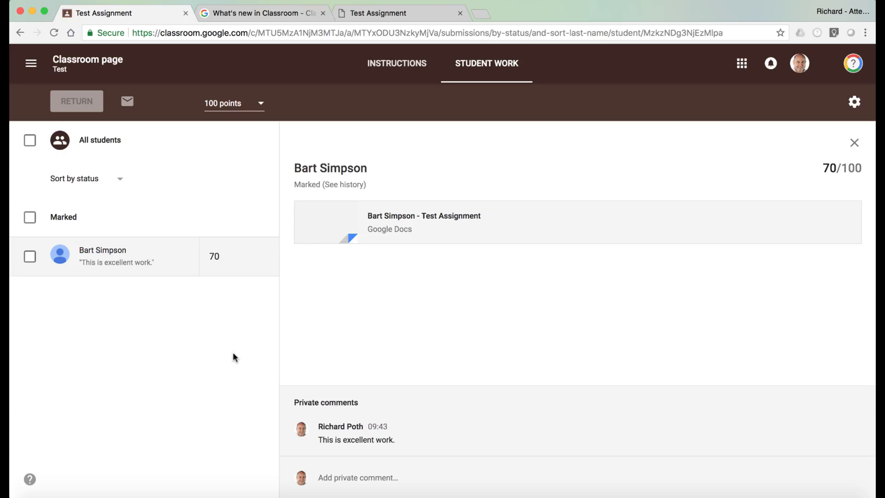